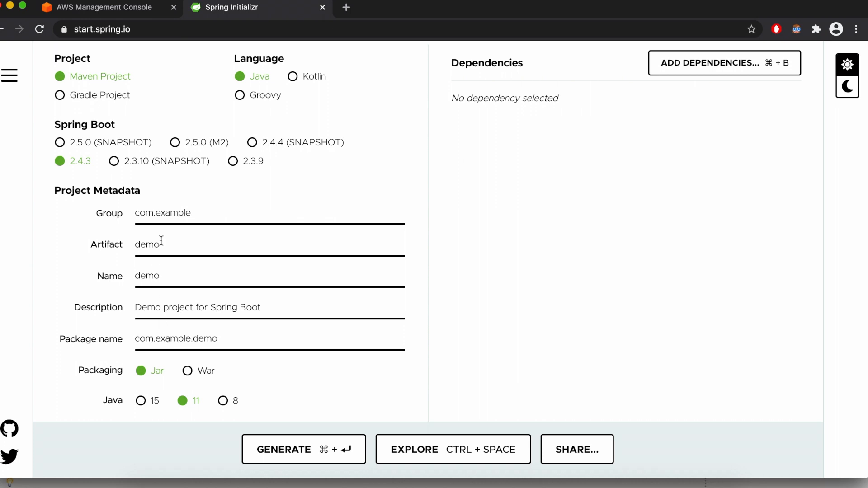
# - Set the project's group to com.rv.code in the project metadata
pyautogui.click(199, 215)
pyautogui.press('super+a')
pyautogui.write('com.rv.code')
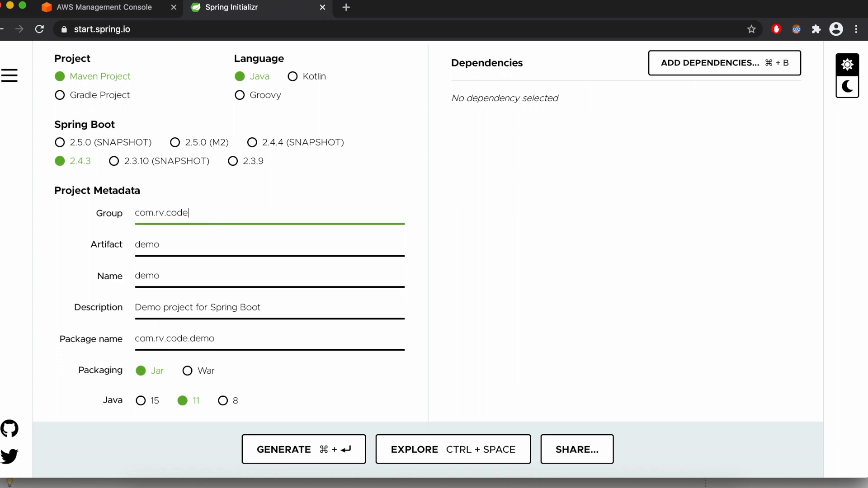
# - Set the project's artifact to SampleSpringWeb in the project metadata
pyautogui.click(179, 243)
pyautogui.press('super+a')
pyautogui.write('SampleSpring')
pyautogui.press('BackSpace')
pyautogui.press('BackSpace')
pyautogui.press('BackSpace')
pyautogui.write('ing')
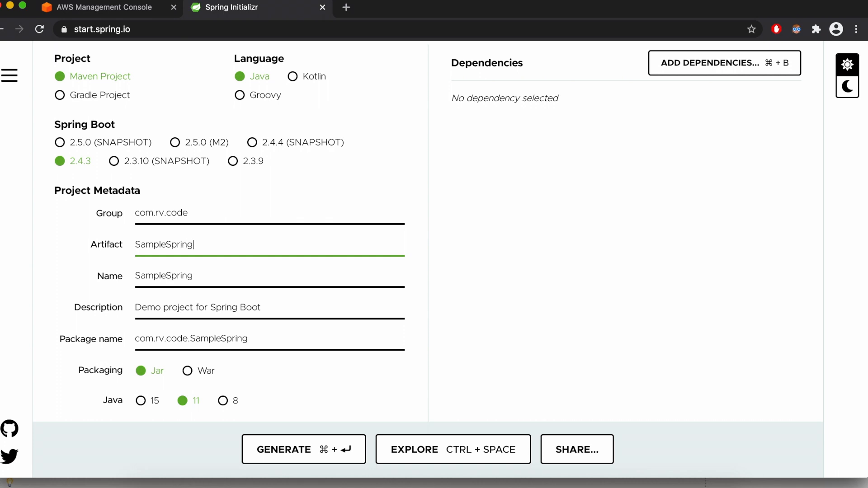
pyautogui.write('Web')
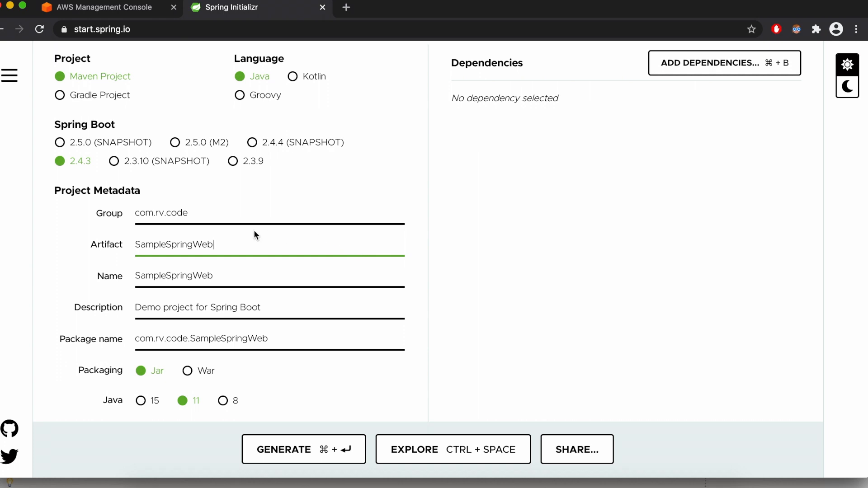
# - Choose War packaging and Java version 8 for the project
pyautogui.click(188, 373)
pyautogui.click(224, 403)
pyautogui.scroll(3, 515, 272)
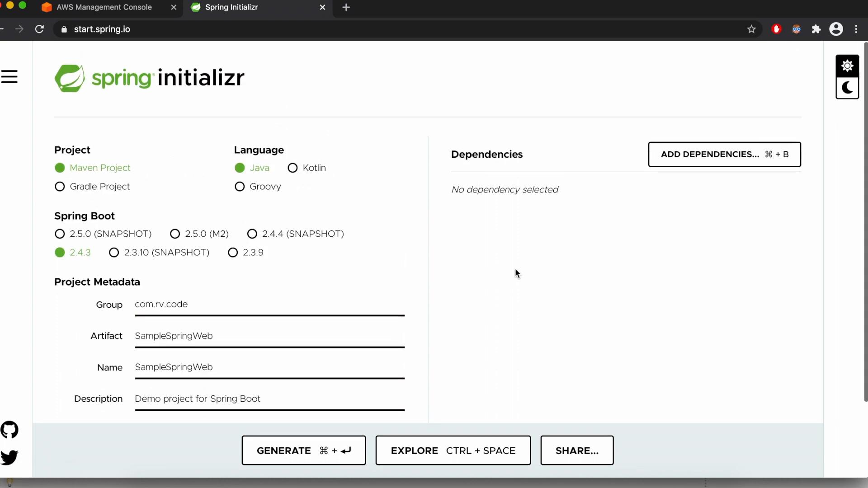
pyautogui.scroll(-3, 509, 271)
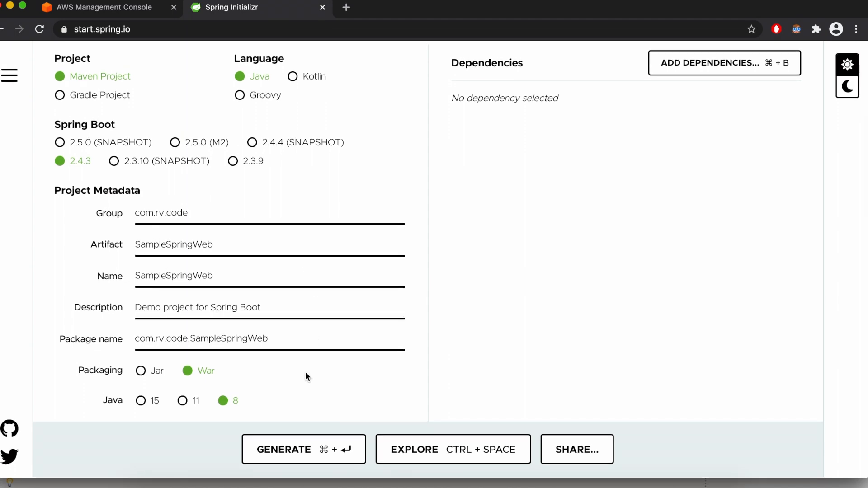
# - Add the Spring Web and Thymeleaf dependencies to the project
pyautogui.scroll(3, 506, 255)
pyautogui.click(701, 155)
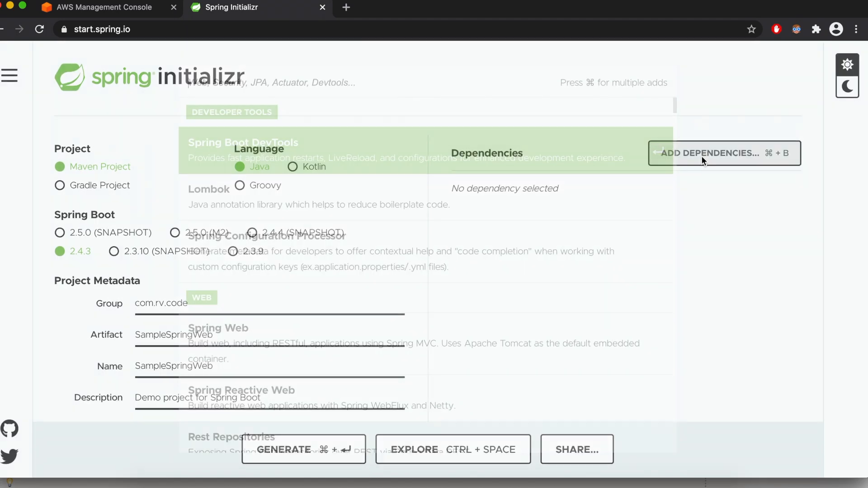
pyautogui.write('web')
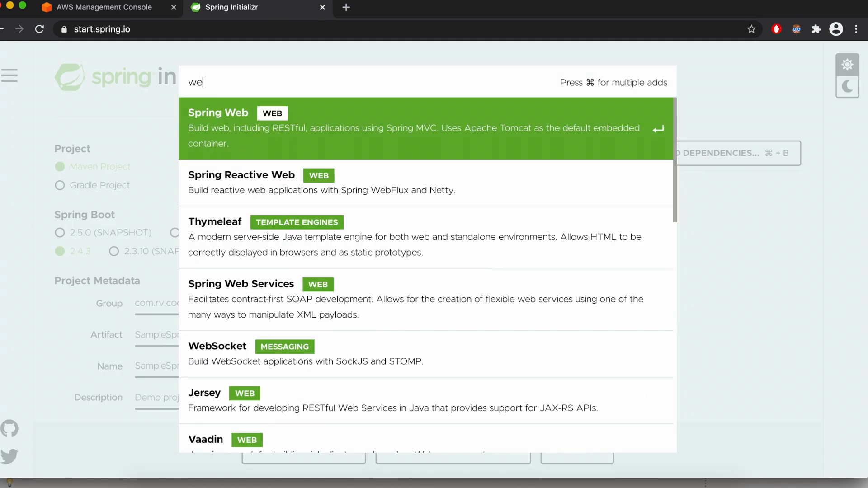
pyautogui.click(295, 126)
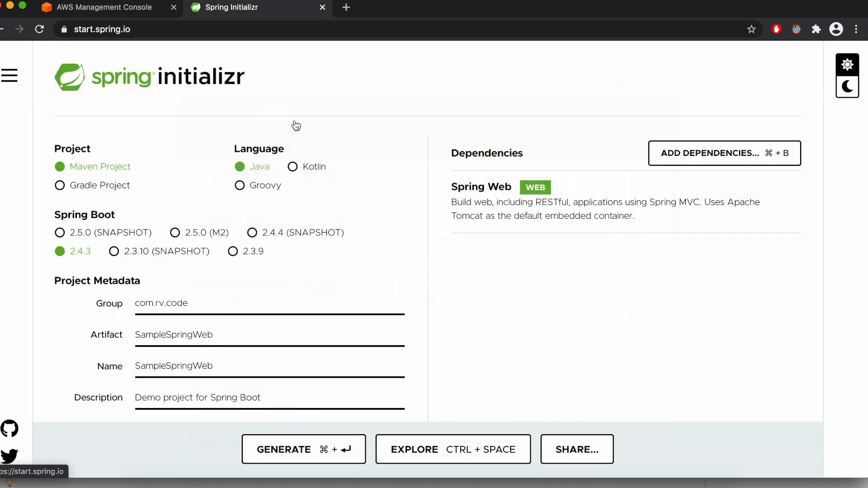
pyautogui.click(687, 152)
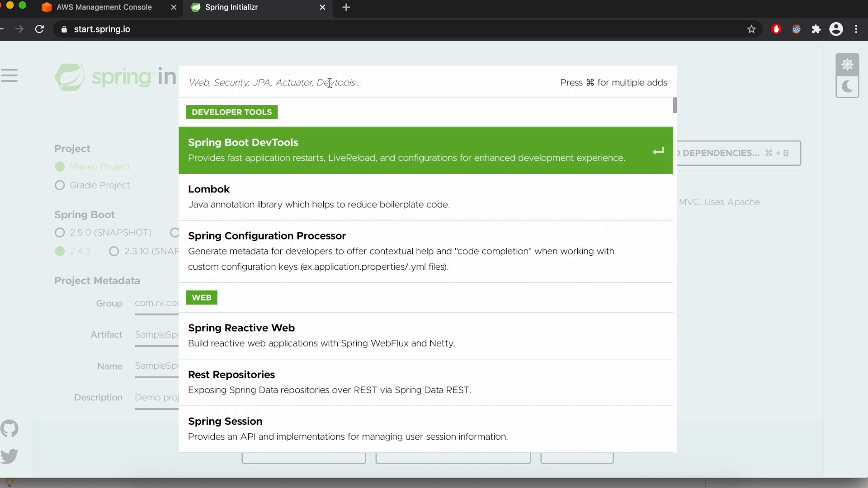
pyautogui.write('thy')
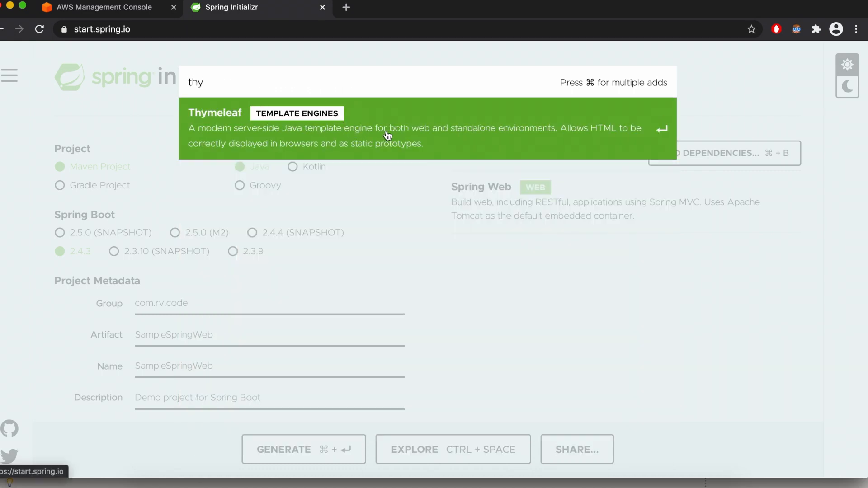
pyautogui.click(387, 136)
# - Add the Spring Data JPA and H2 Database dependencies to the project
pyautogui.click(663, 155)
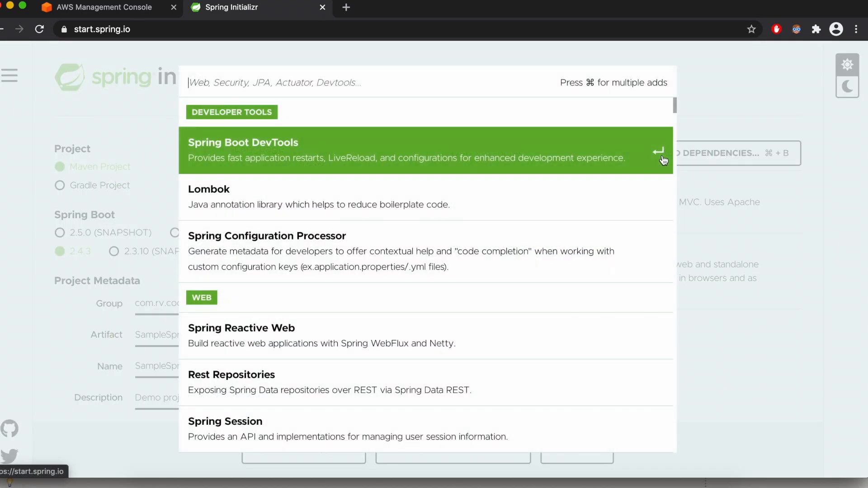
pyautogui.write('da')
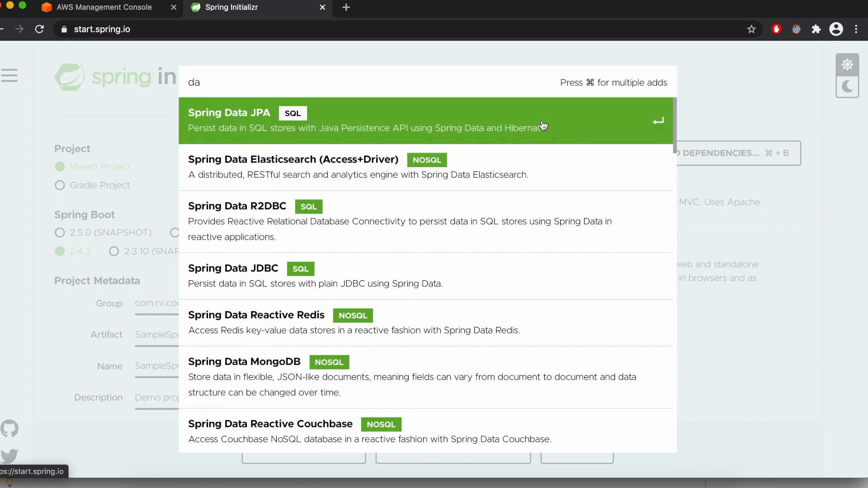
pyautogui.click(543, 126)
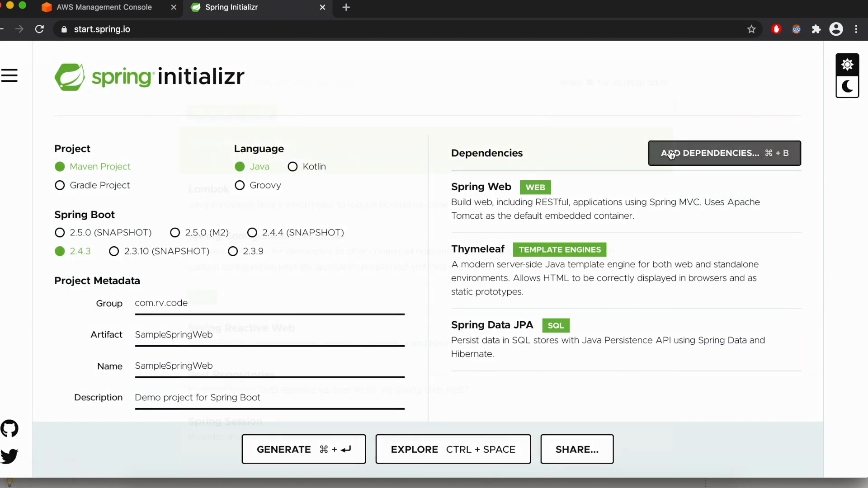
pyautogui.click(669, 153)
pyautogui.write('H2')
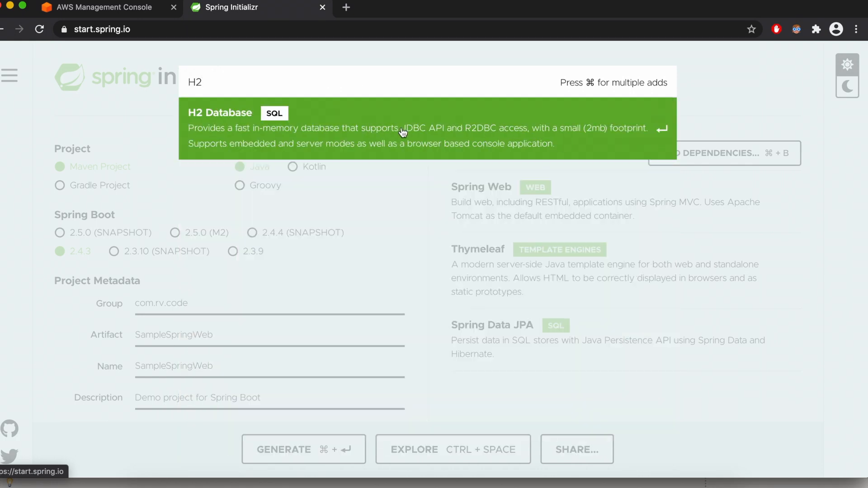
pyautogui.click(429, 140)
# - Generate the configured Spring Boot project and download it as a zip archive
pyautogui.scroll(-2, 685, 300)
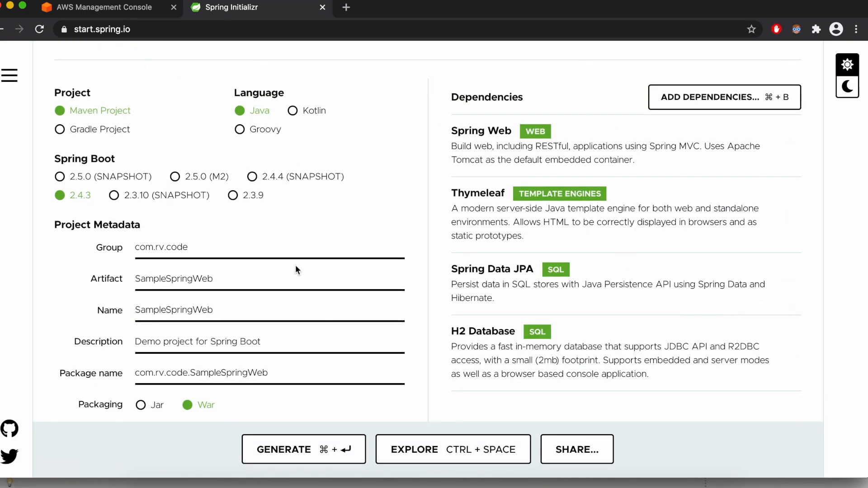
pyautogui.scroll(-1, 333, 261)
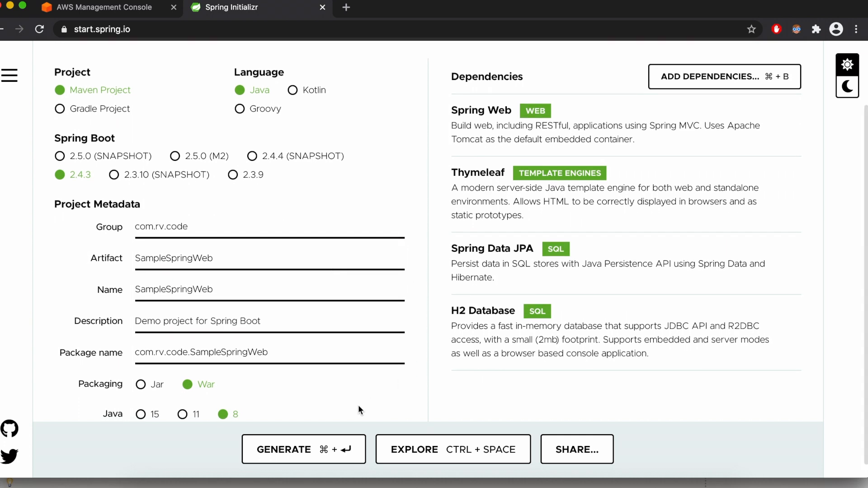
pyautogui.click(310, 447)
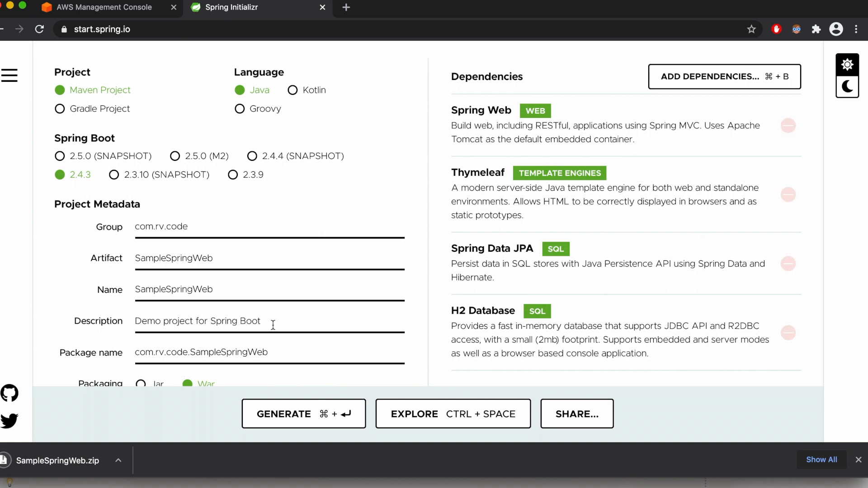
# - Show the downloaded SampleSpringWeb.zip in Finder and extract it in the Downloads folder
pyautogui.click(156, 482)
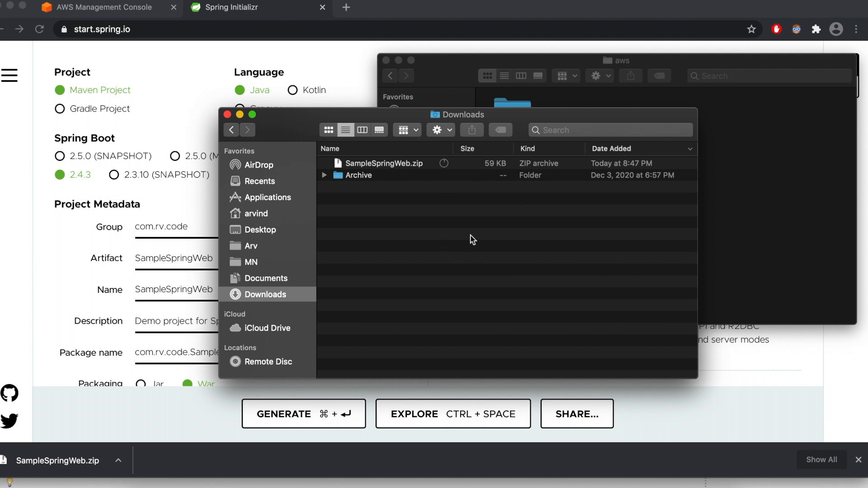
pyautogui.click(417, 165)
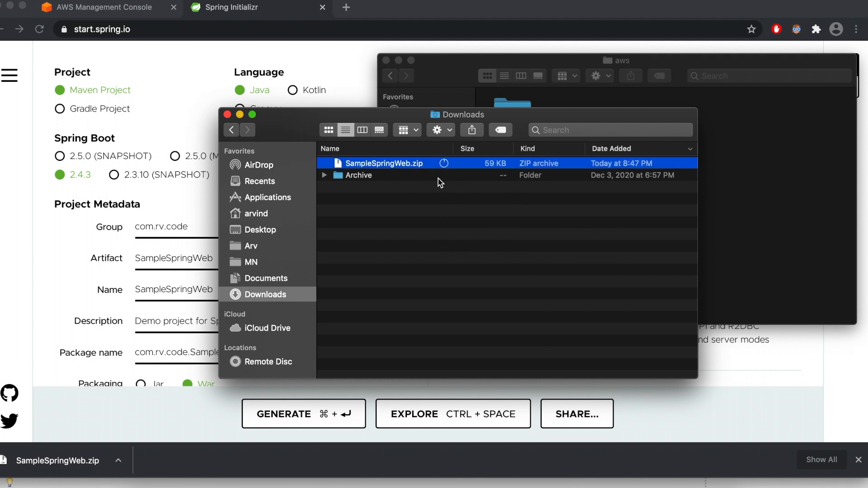
pyautogui.click(474, 242)
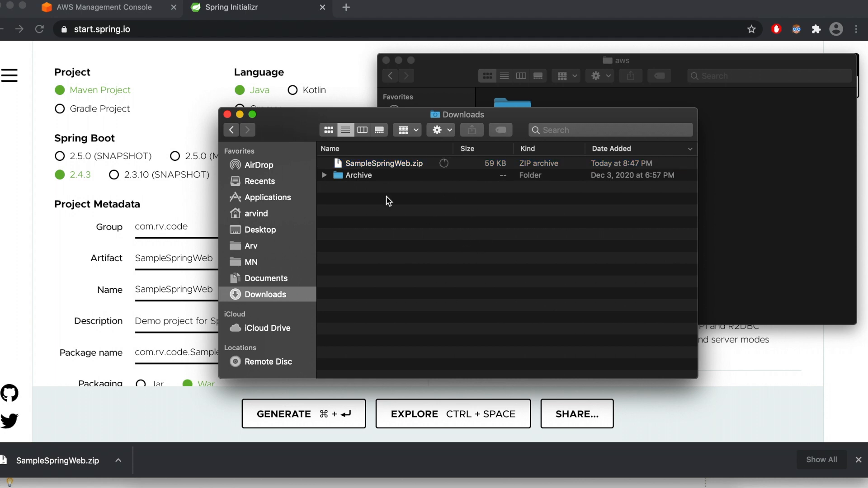
pyautogui.click(117, 463)
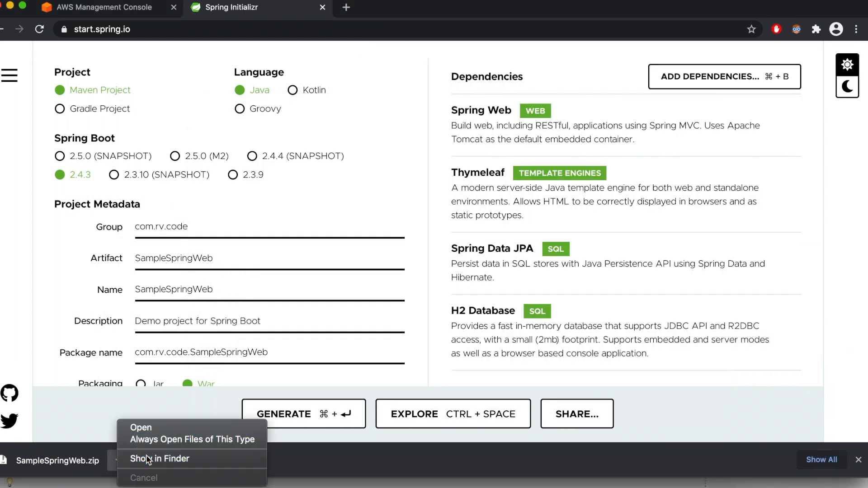
pyautogui.click(145, 455)
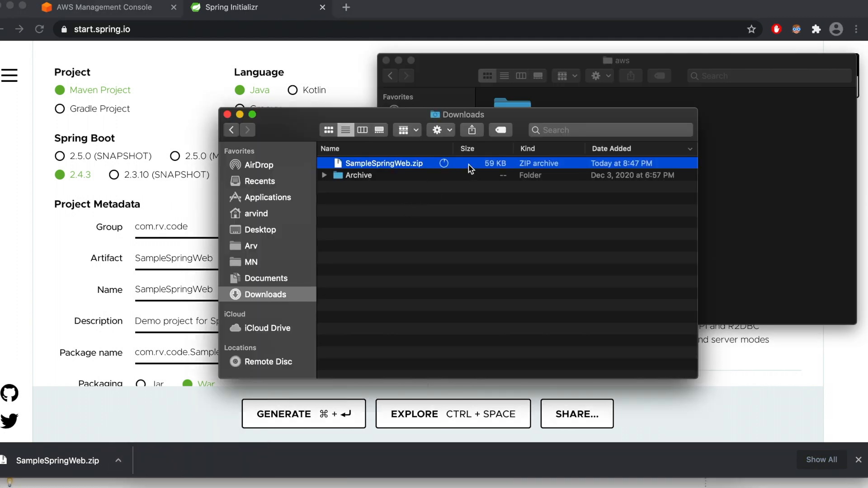
pyautogui.doubleClick(470, 167)
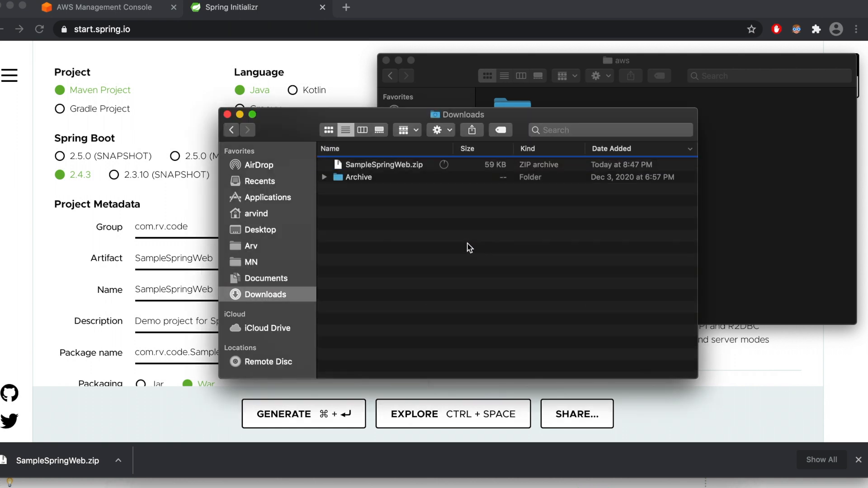
# - Move the extracted SampleSpringWeb folder from Downloads into the aws folder
pyautogui.click(412, 166)
pyautogui.click(433, 167)
pyautogui.moveTo(433, 167); pyautogui.dragTo(797, 190)
pyautogui.click(806, 229)
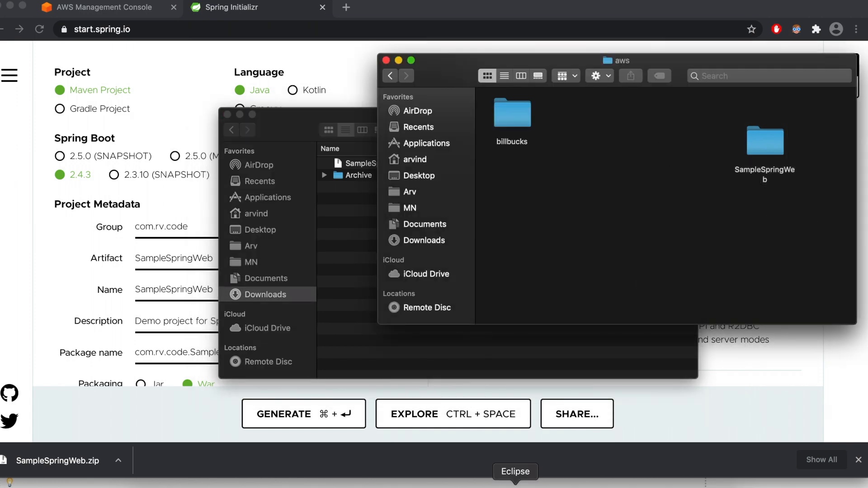
# - Switch to Eclipse and start an import with the Existing Maven Projects wizard
pyautogui.click(515, 484)
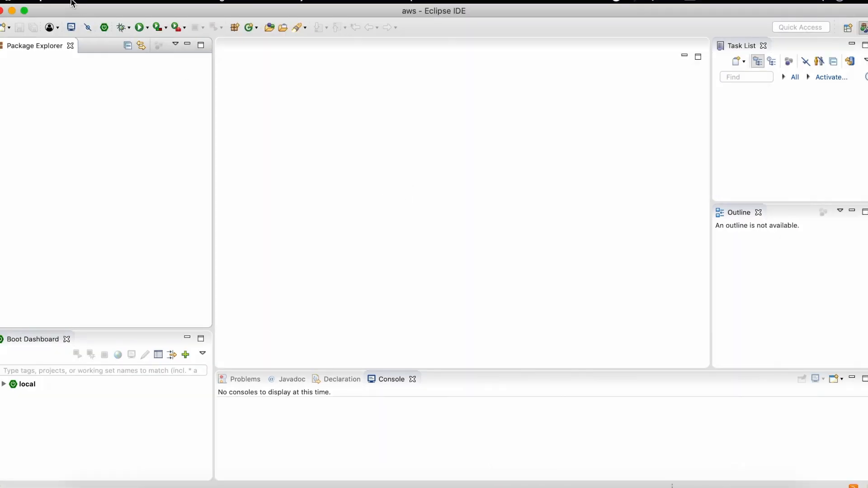
pyautogui.click(72, 3)
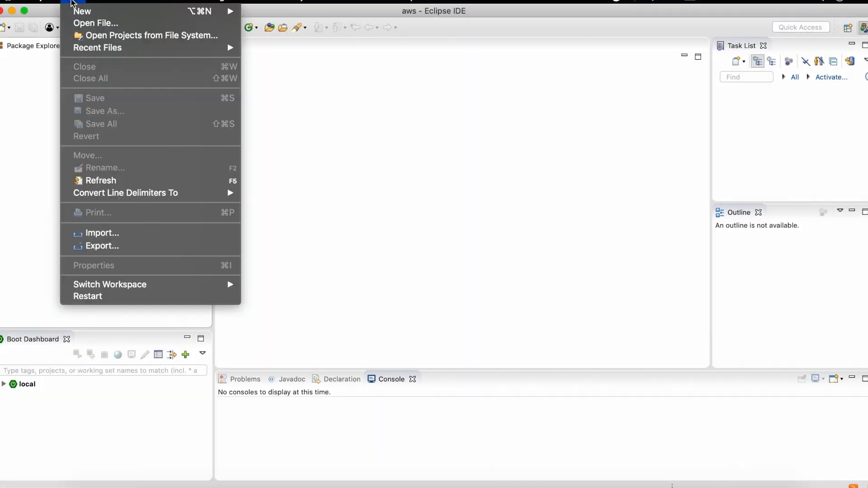
pyautogui.click(99, 233)
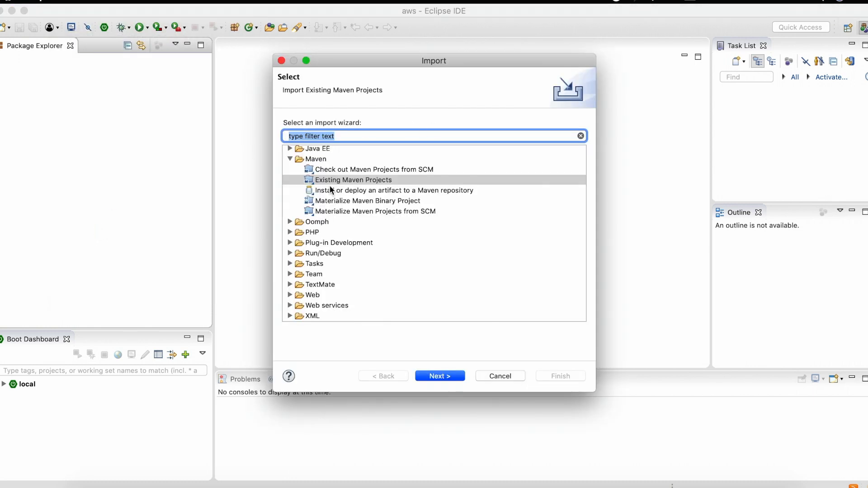
pyautogui.scroll(5, 307, 163)
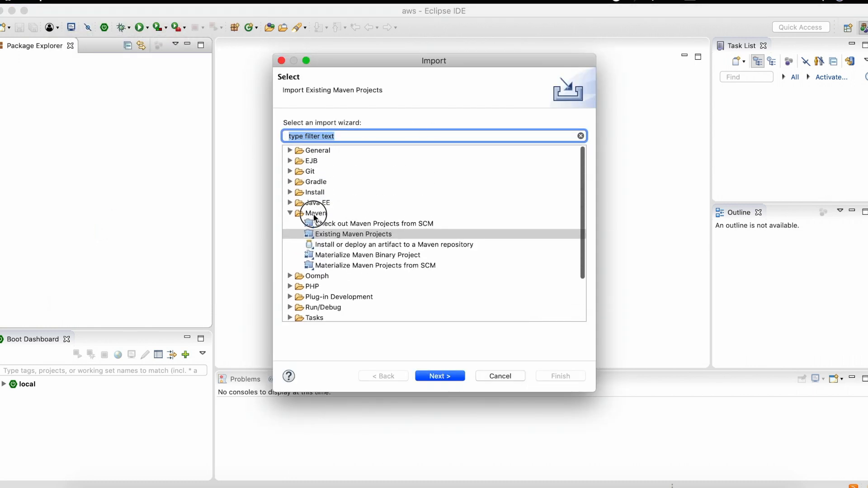
pyautogui.click(313, 213)
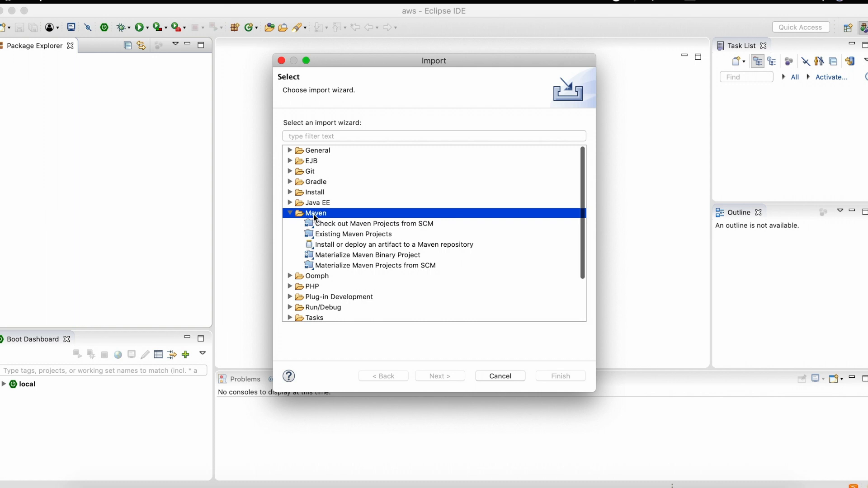
pyautogui.click(336, 234)
pyautogui.click(449, 377)
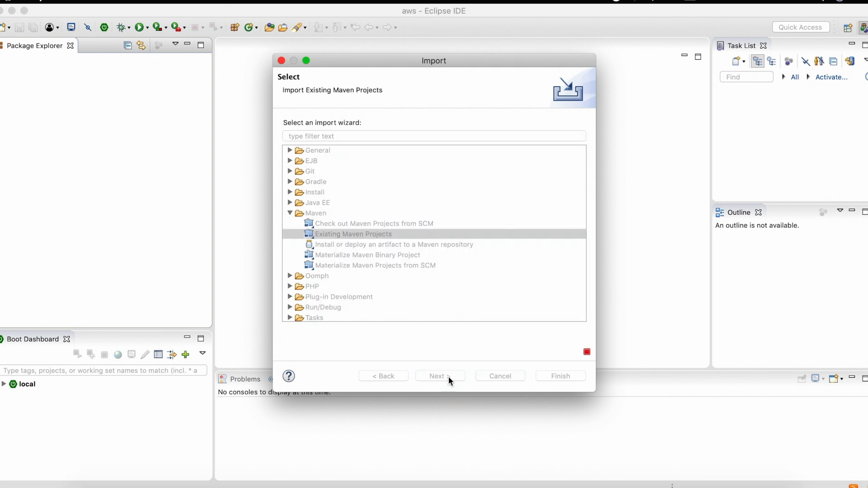
# - Choose the SampleSpringWeb folder as the root directory and import its /pom.xml project
pyautogui.click(622, 117)
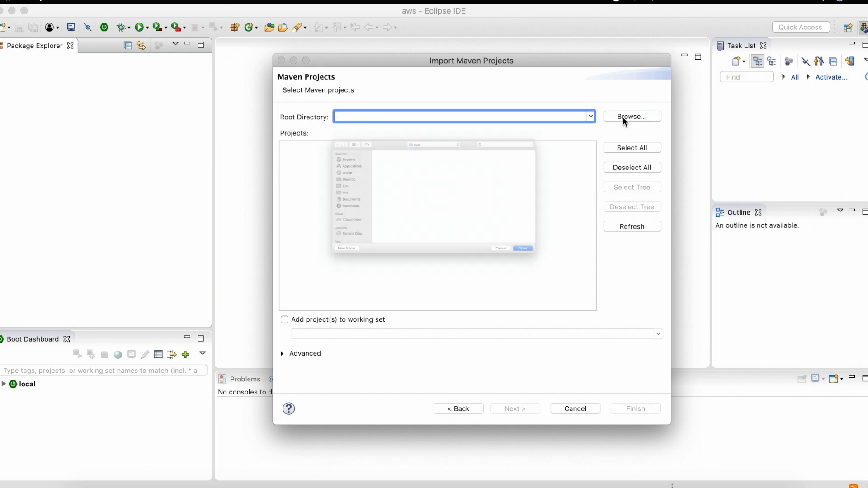
pyautogui.click(317, 110)
pyautogui.doubleClick(318, 110)
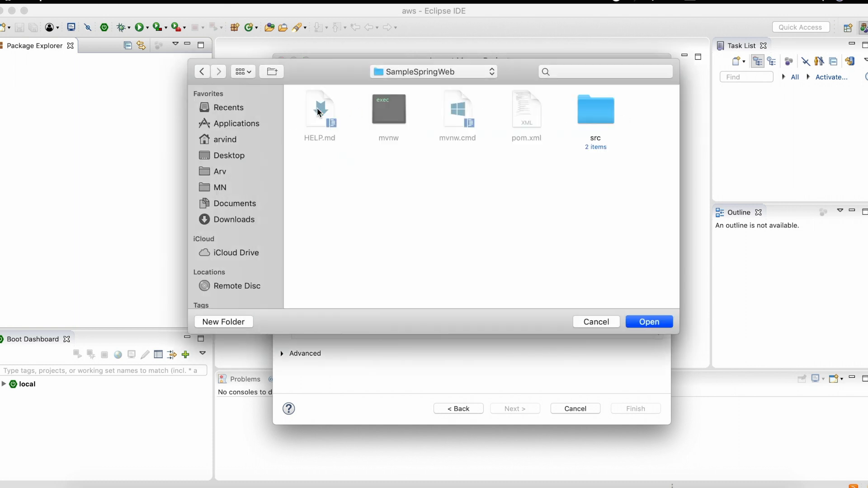
pyautogui.click(648, 320)
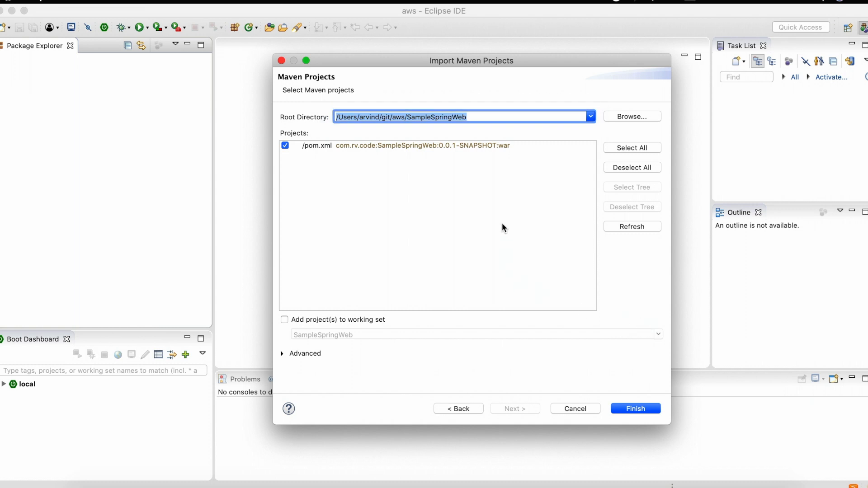
pyautogui.click(504, 220)
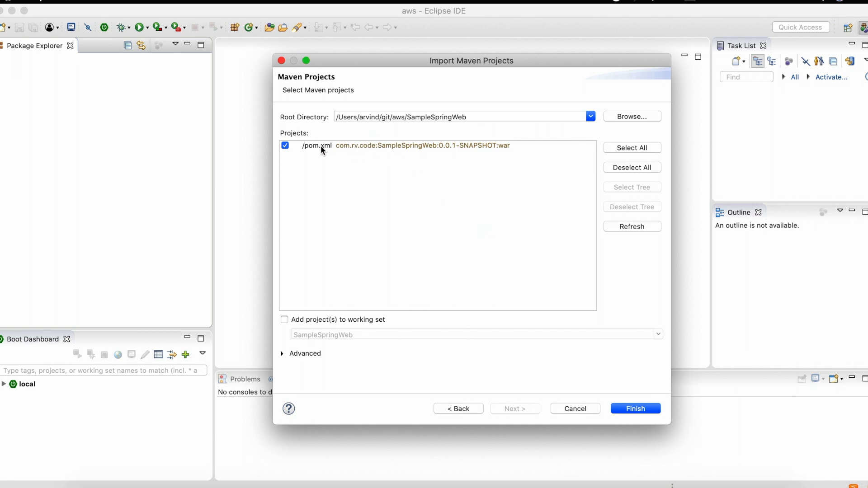
pyautogui.click(631, 408)
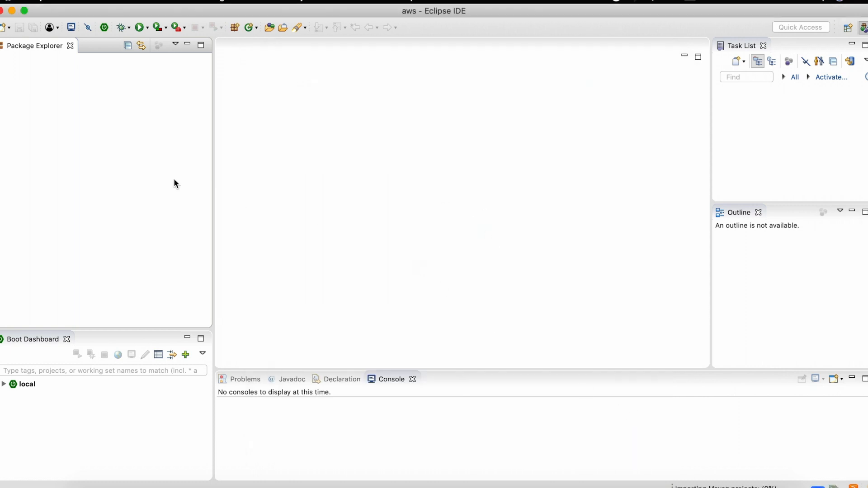
# - Expand the imported SampleSpringWeb project and open its pom.xml
pyautogui.click(3, 59)
pyautogui.click(9, 70)
pyautogui.click(10, 70)
pyautogui.click(2, 59)
pyautogui.click(2, 60)
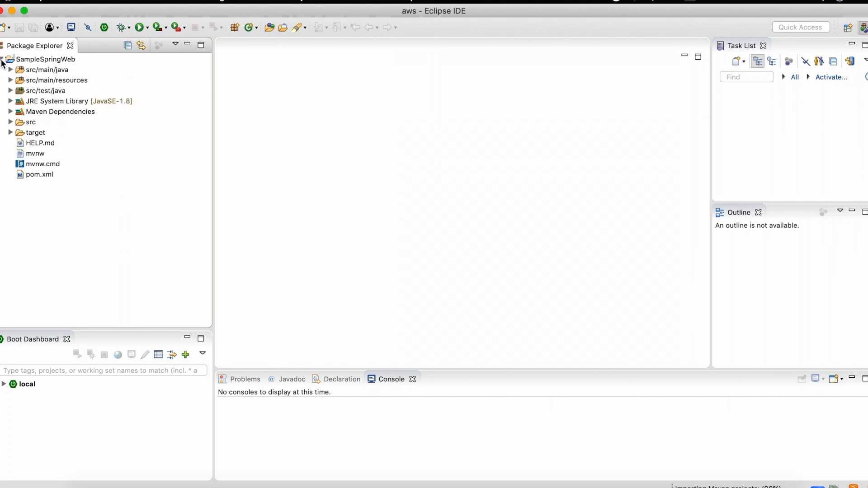
pyautogui.click(44, 175)
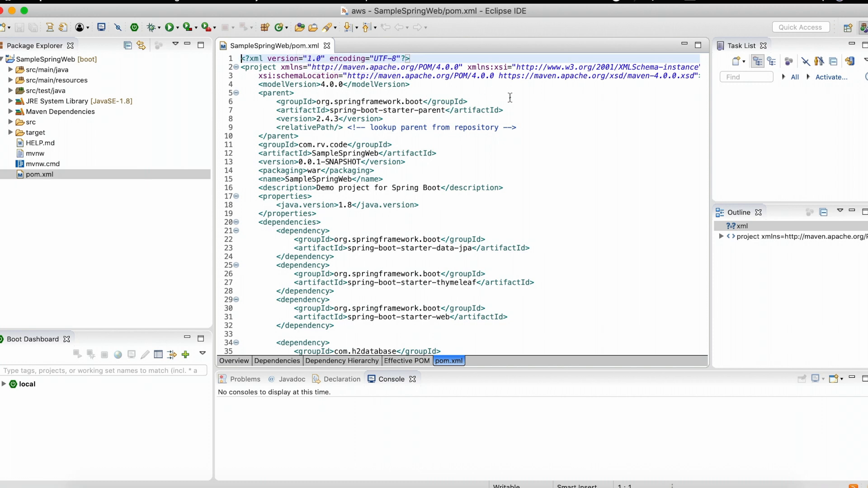
# - Review the project coordinates, Java version and the data-jpa and H2 dependencies in pom.xml
pyautogui.click(489, 161)
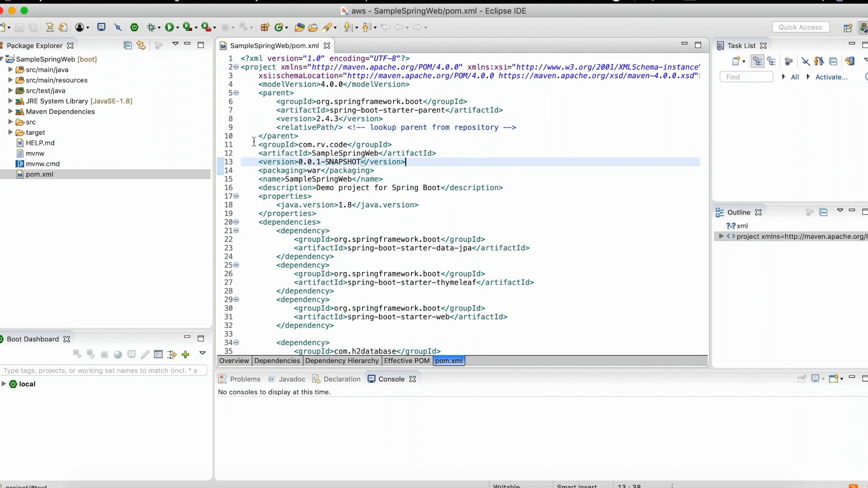
pyautogui.moveTo(257, 145); pyautogui.dragTo(513, 188)
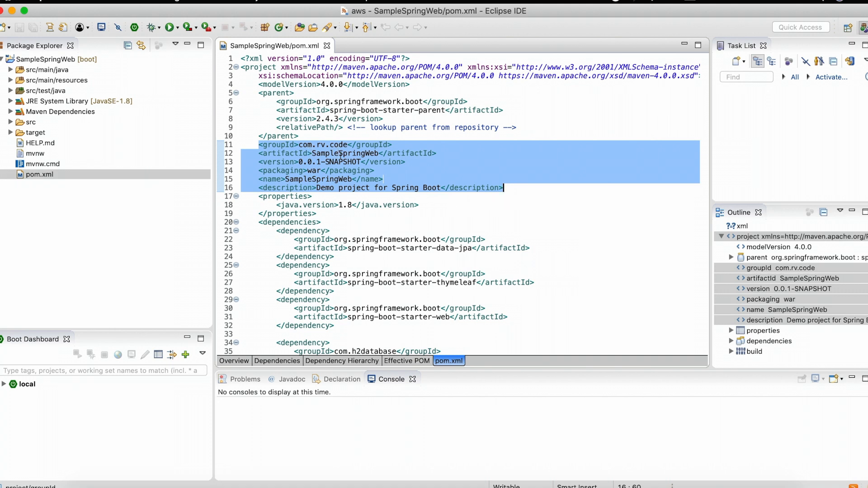
pyautogui.click(392, 169)
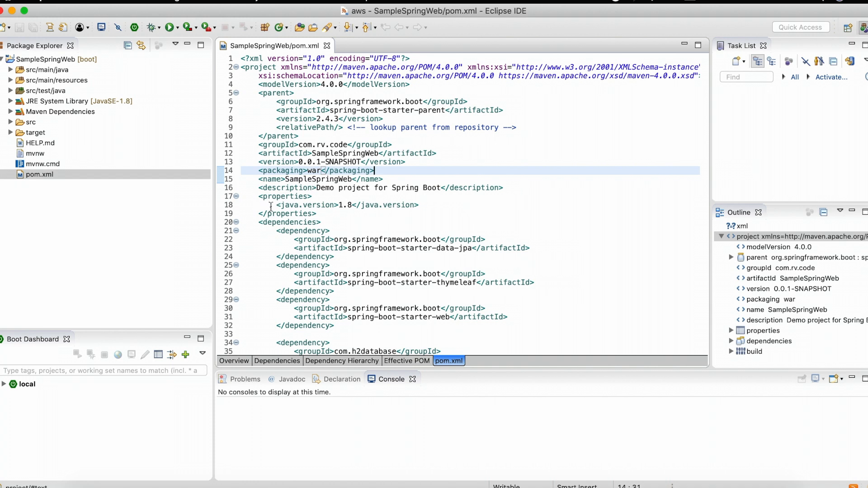
pyautogui.moveTo(274, 205); pyautogui.dragTo(437, 207)
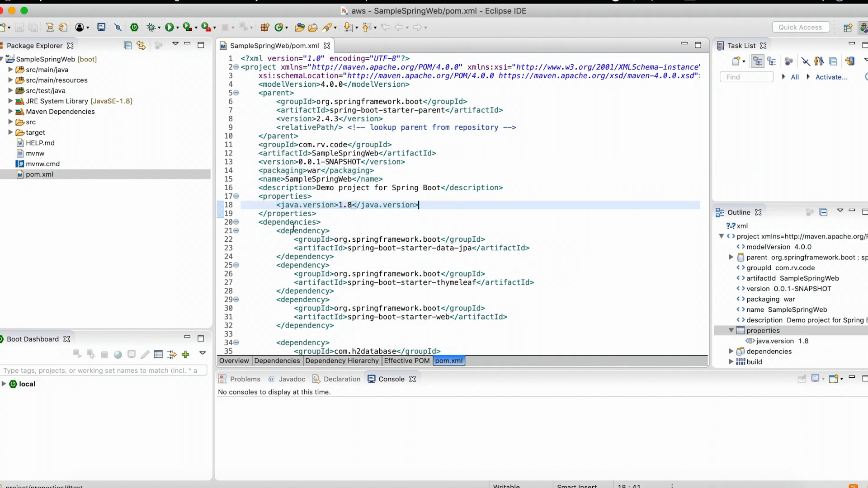
pyautogui.click(272, 224)
pyautogui.doubleClick(272, 222)
pyautogui.scroll(-5, 459, 183)
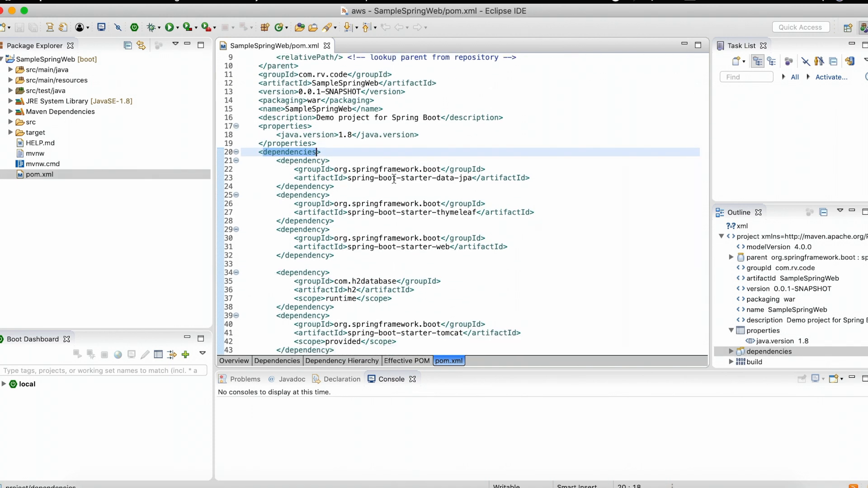
pyautogui.moveTo(347, 180); pyautogui.dragTo(449, 180)
pyautogui.click(449, 179)
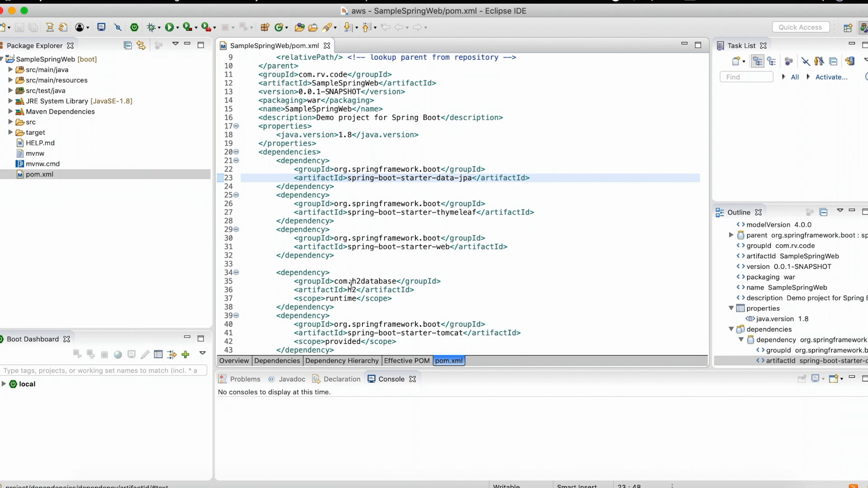
pyautogui.moveTo(276, 273); pyautogui.dragTo(347, 307)
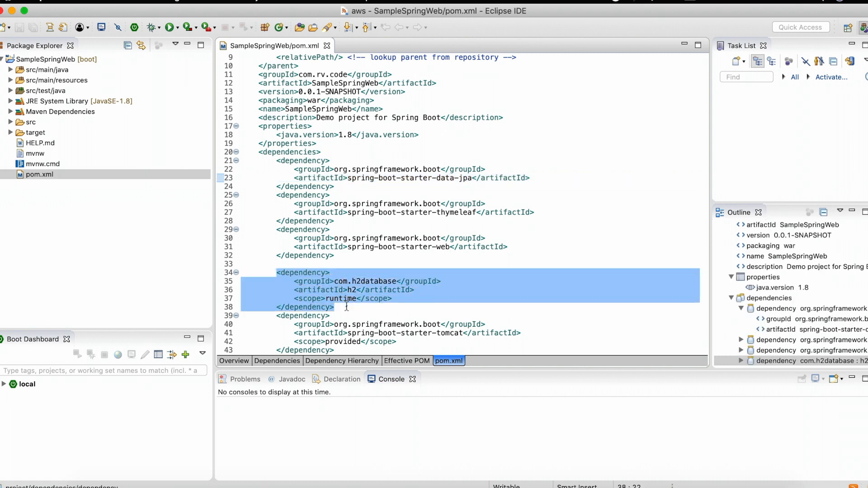
pyautogui.click(593, 228)
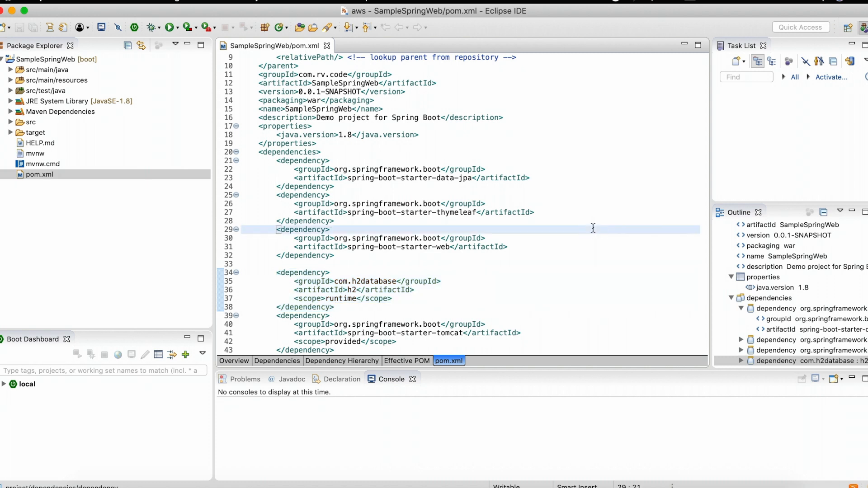
# - Open SampleSpringWebApplication.java from the com.rv.code.SampleSpringWeb package in src/main/java
pyautogui.click(10, 70)
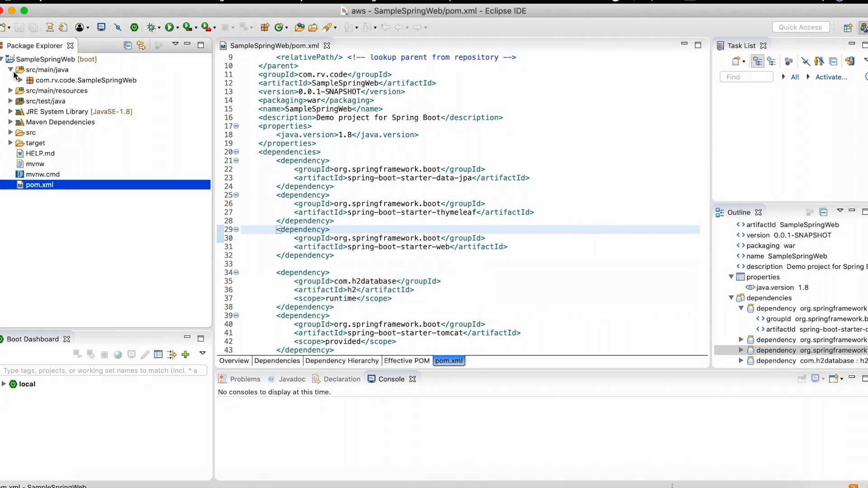
pyautogui.click(20, 80)
pyautogui.click(76, 92)
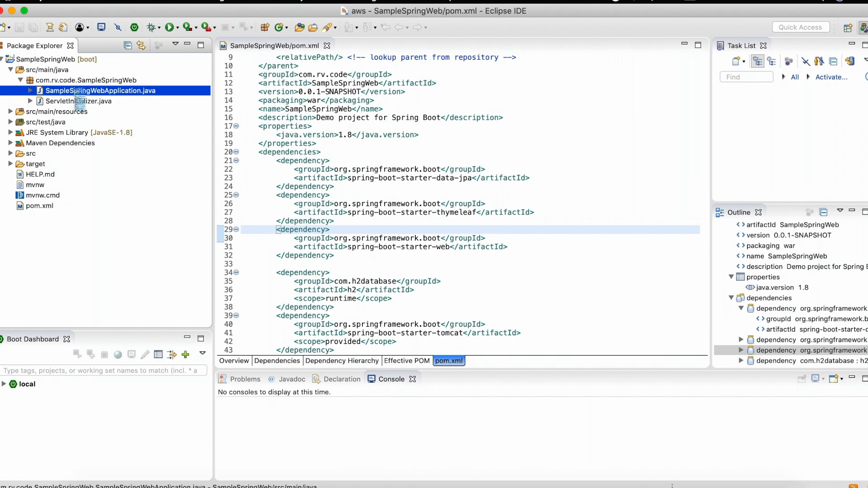
pyautogui.doubleClick(79, 92)
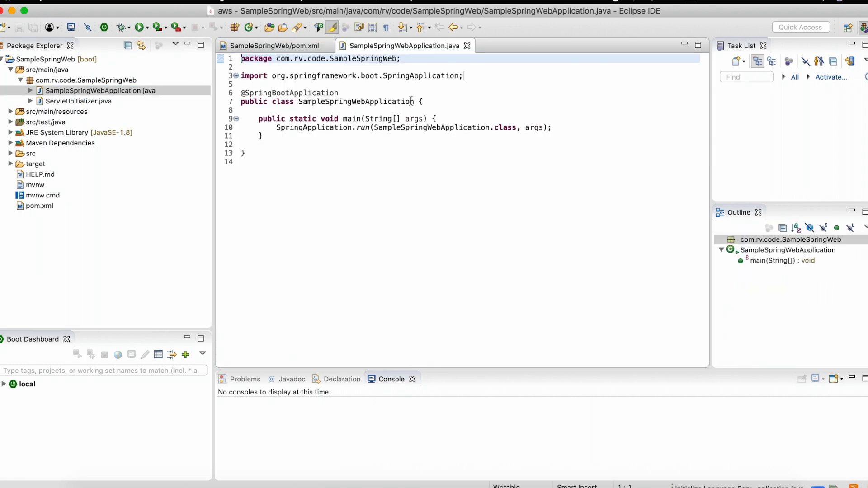
pyautogui.click(480, 227)
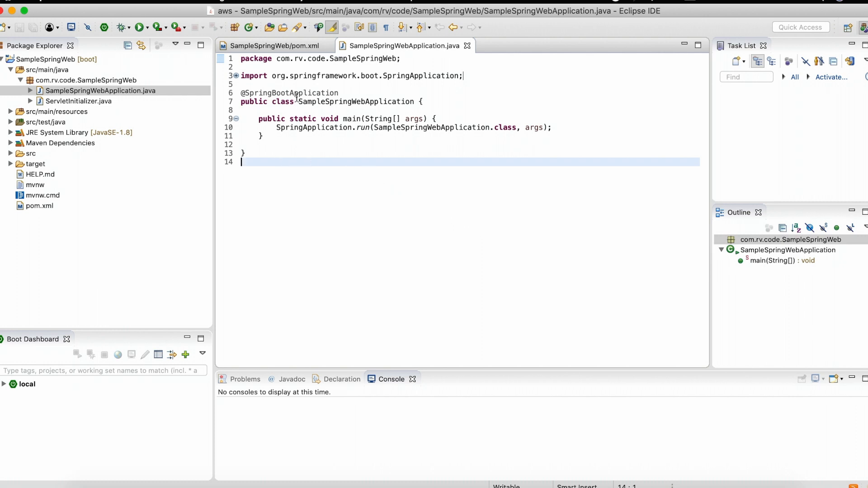
pyautogui.moveTo(297, 94)
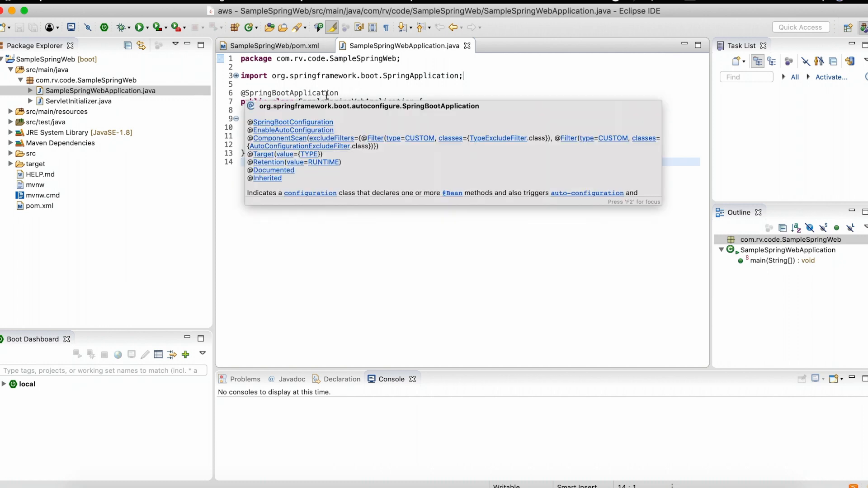
pyautogui.moveTo(355, 127)
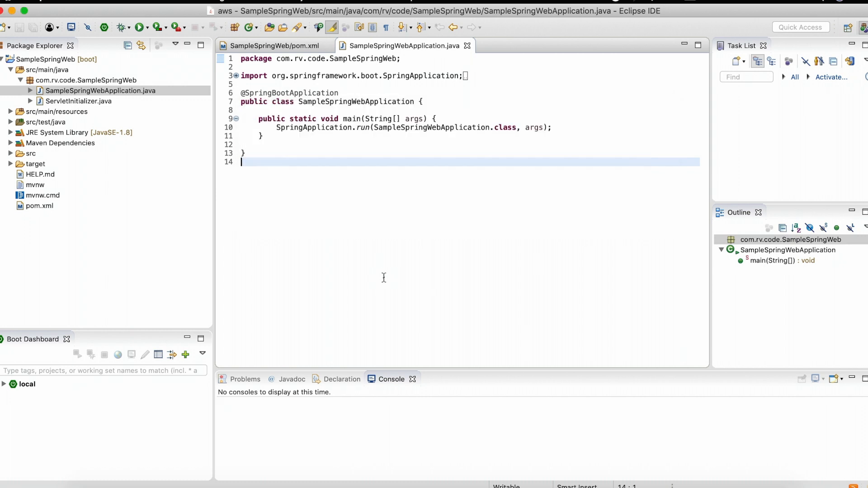
pyautogui.doubleClick(361, 100)
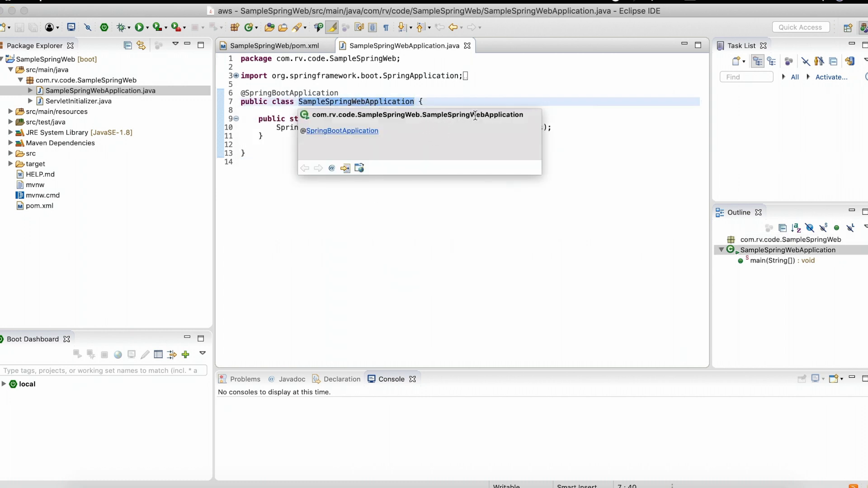
pyautogui.doubleClick(482, 115)
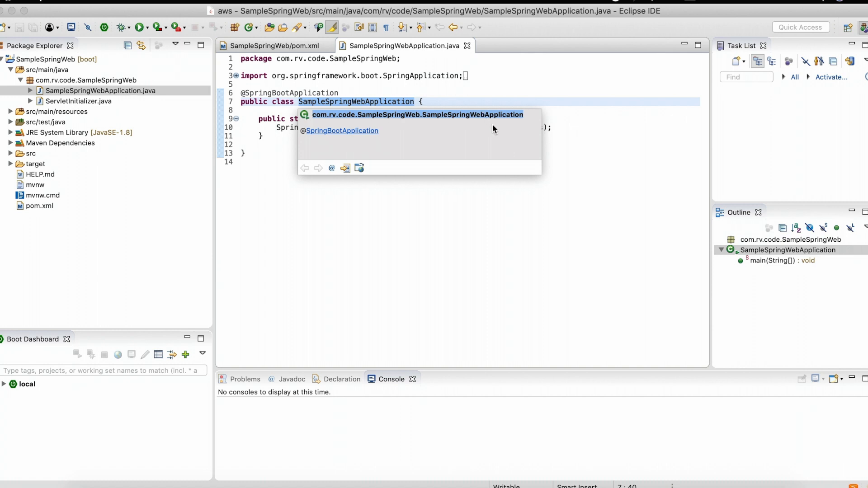
pyautogui.click(492, 126)
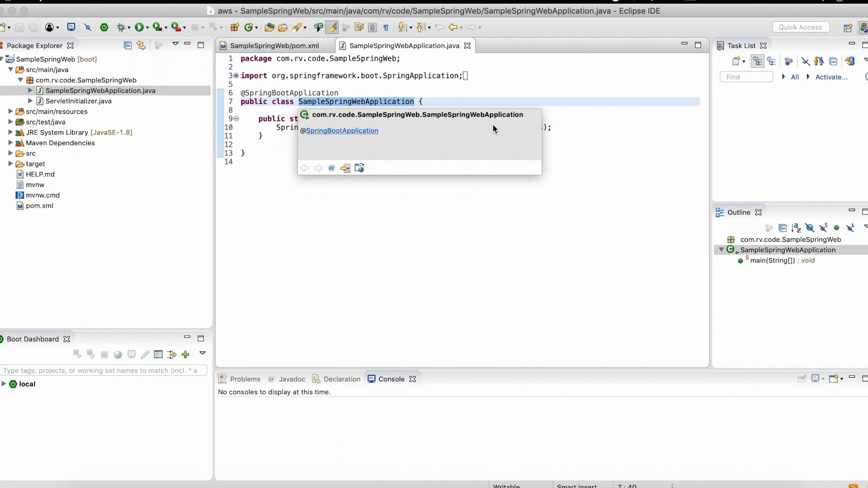
pyautogui.click(443, 233)
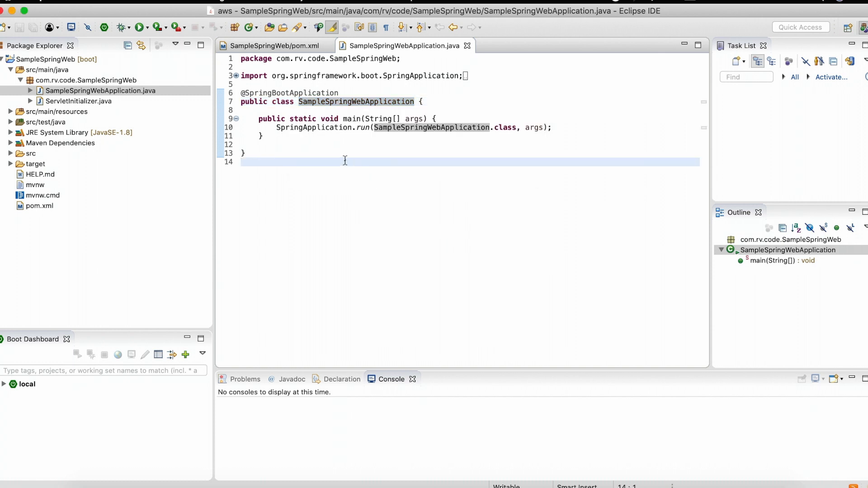
# - Create a public class SpringWebController with generated comments in the com.rv.code.SampleSpringWeb package
pyautogui.click(134, 81)
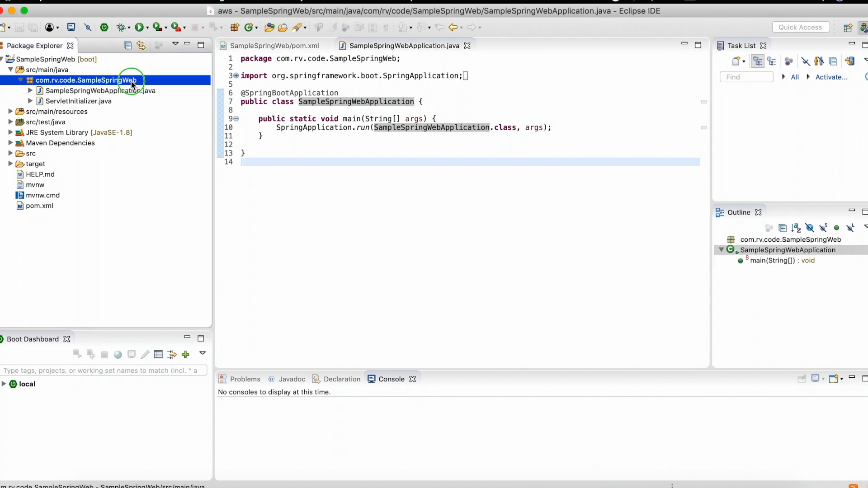
pyautogui.rightClick(131, 82)
pyautogui.moveTo(219, 89)
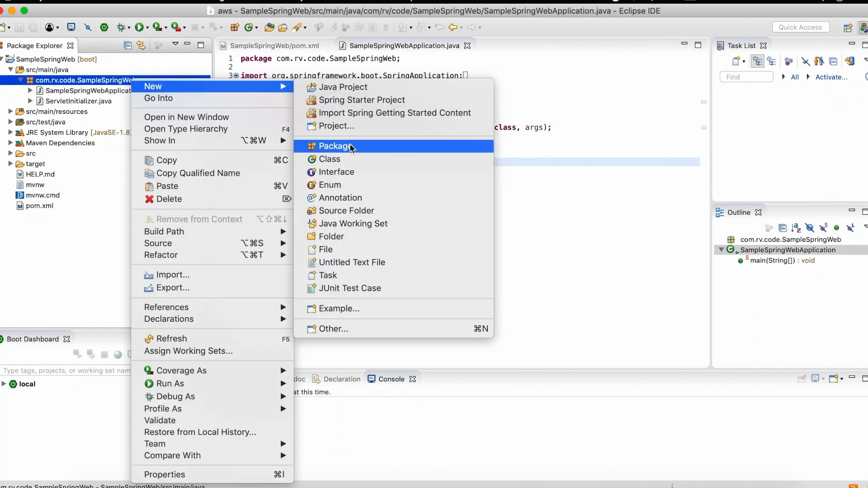
pyautogui.click(347, 159)
pyautogui.write('Spring')
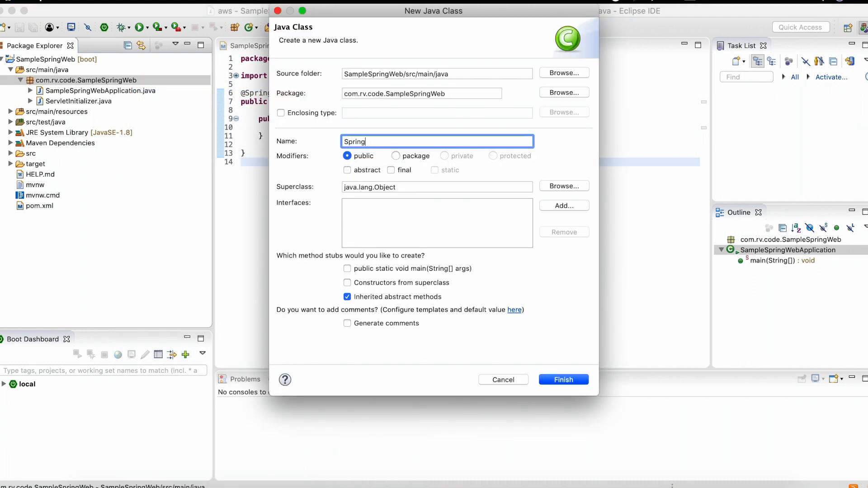
pyautogui.write('WebConr')
pyautogui.write('roller')
pyautogui.click(386, 323)
pyautogui.click(558, 380)
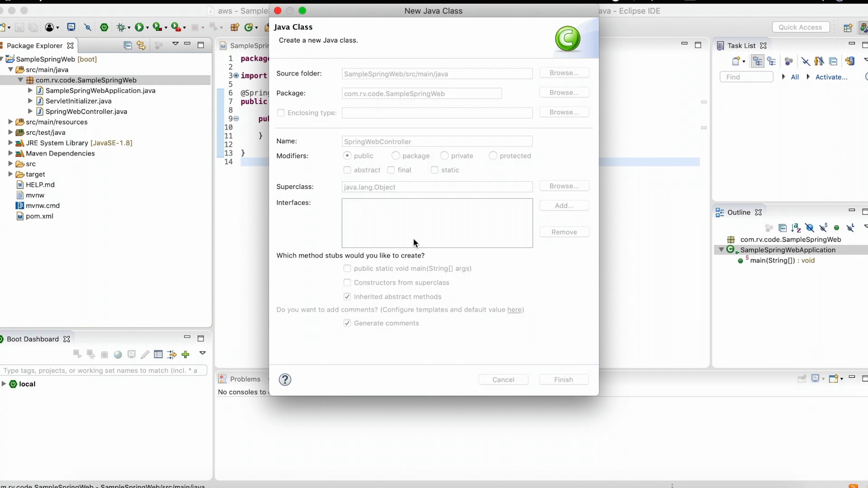
# - Complete the class Javadoc of SpringWebController with the author's name and the description "One web controller" above it
pyautogui.doubleClick(310, 93)
pyautogui.write('Arvind')
pyautogui.press('Up')
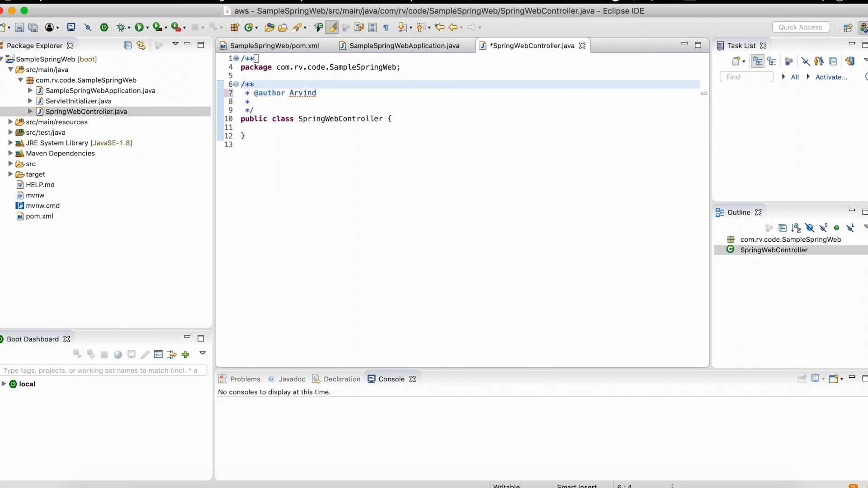
pyautogui.press('Return')
pyautogui.press('Return')
pyautogui.press('Up')
pyautogui.write('O')
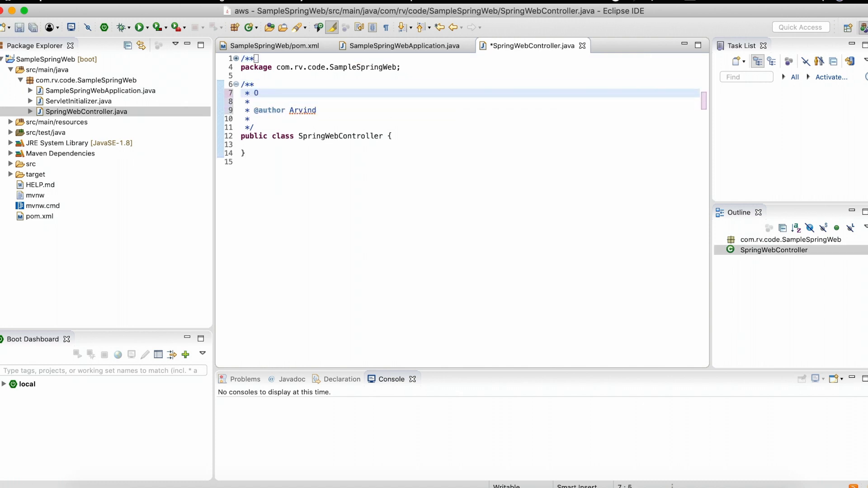
pyautogui.write('ne')
pyautogui.write('web controller')
# - Insert an empty line above the SpringWebController class declaration and several empty lines inside its body
pyautogui.click(292, 127)
pyautogui.press('Return')
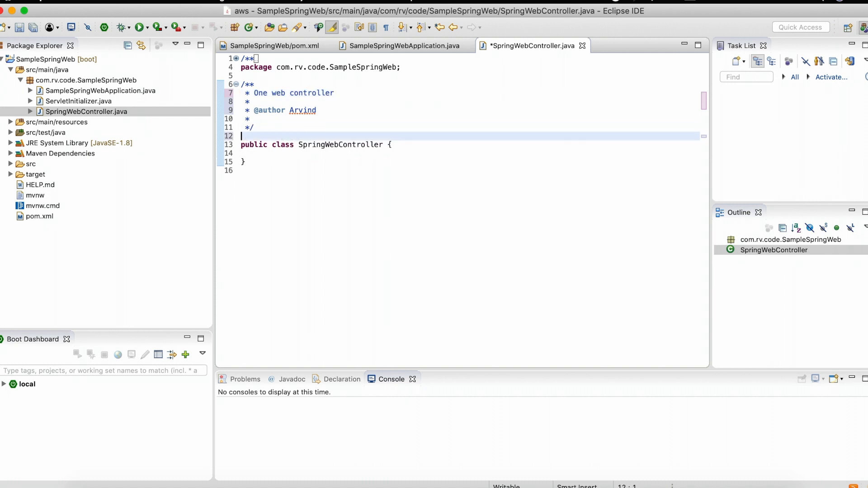
pyautogui.press('Down')
pyautogui.press('Down')
pyautogui.press('Return')
pyautogui.press('Return')
pyautogui.press('Return')
pyautogui.press('Return')
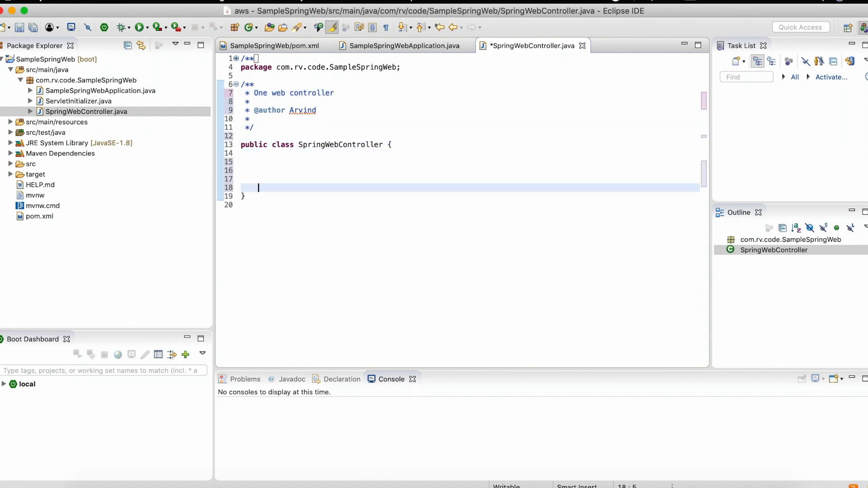
pyautogui.press('Up')
pyautogui.press('Up')
pyautogui.press('Up')
pyautogui.press('Up')
pyautogui.press('Up')
pyautogui.press('Up')
pyautogui.write('@Controller')
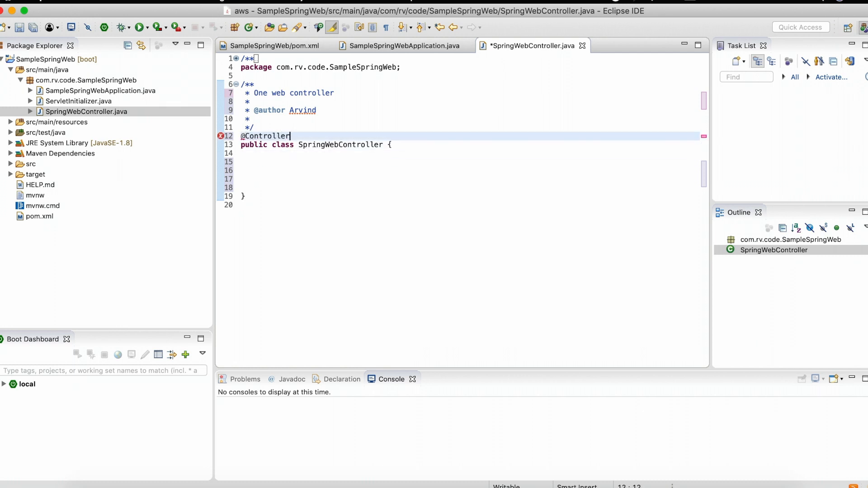
pyautogui.hotkey('ctrl', 'space')
pyautogui.doubleClick(387, 145)
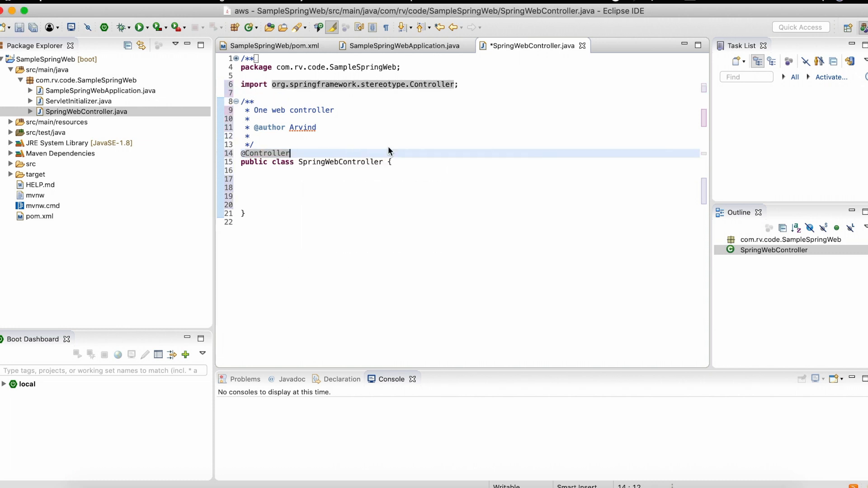
pyautogui.click(348, 179)
pyautogui.write('@Request')
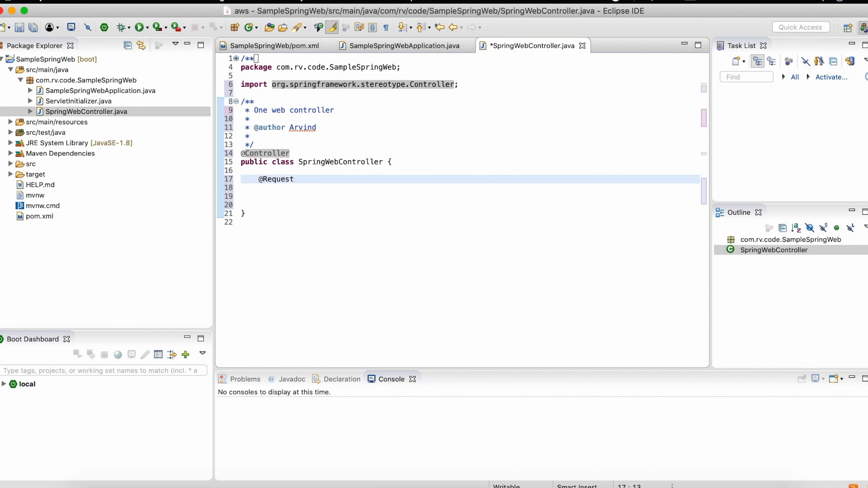
pyautogui.write('Mapping')
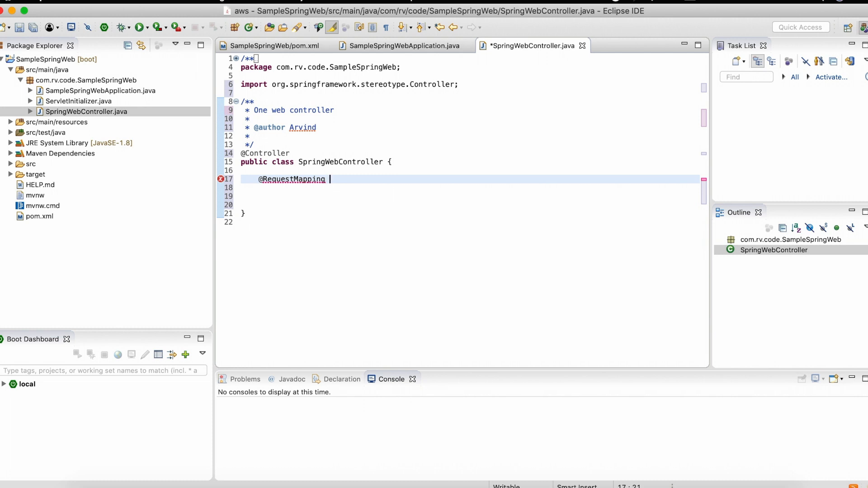
pyautogui.press('BackSpace')
pyautogui.write('("/helloWorld')
pyautogui.press('End')
# - Change the request mapping path to "/helloSpringWorld" and start a new line below the annotation
pyautogui.press('Left')
pyautogui.press('Left')
pyautogui.press('Left')
pyautogui.press('Left')
pyautogui.press('Left')
pyautogui.press('Left')
pyautogui.press('Left')
pyautogui.write('Spring')
pyautogui.press('Right')
pyautogui.press('Right')
pyautogui.press('Right')
pyautogui.press('Right')
pyautogui.press('Right')
pyautogui.press('Right')
pyautogui.press('Right')
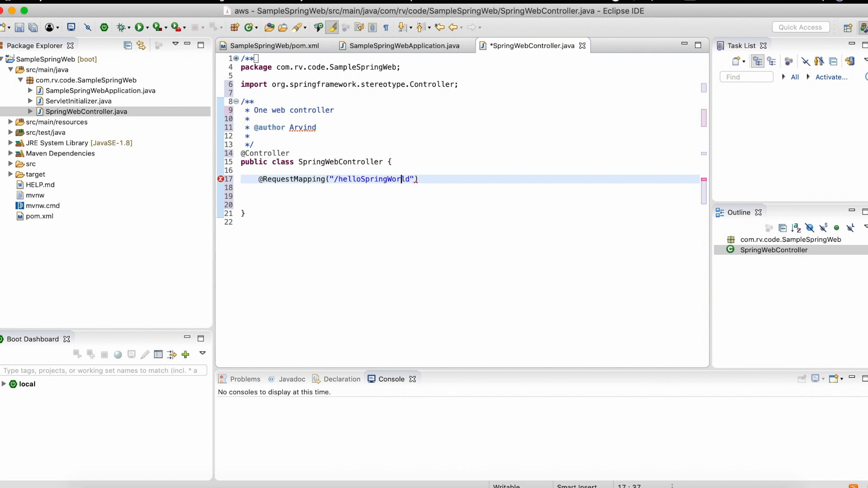
pyautogui.press('Return')
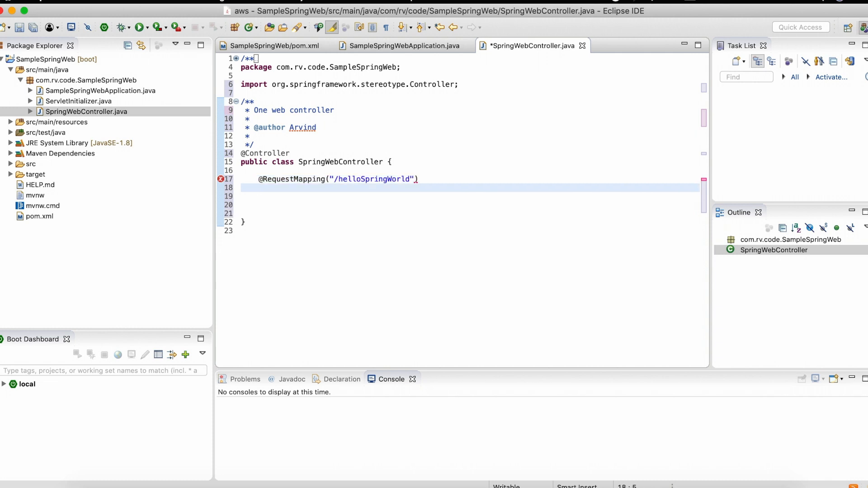
pyautogui.doubleClick(385, 181)
pyautogui.press('Down')
pyautogui.write('public getHelloMap')
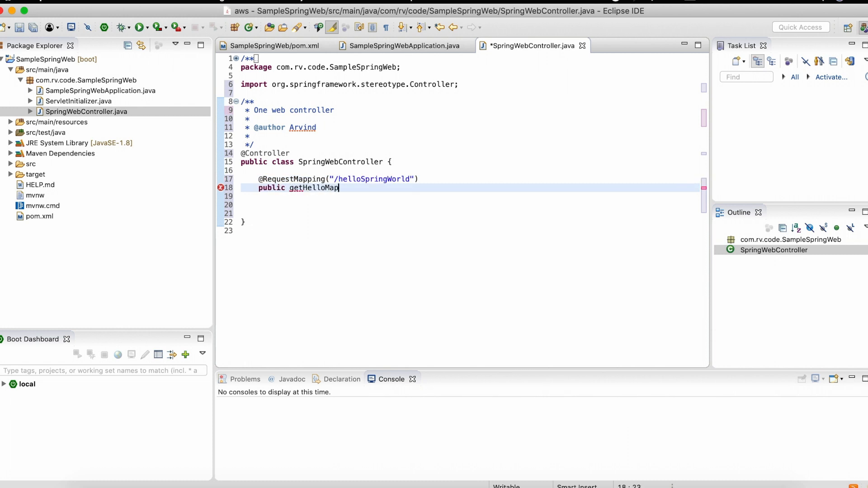
pyautogui.write('per() {')
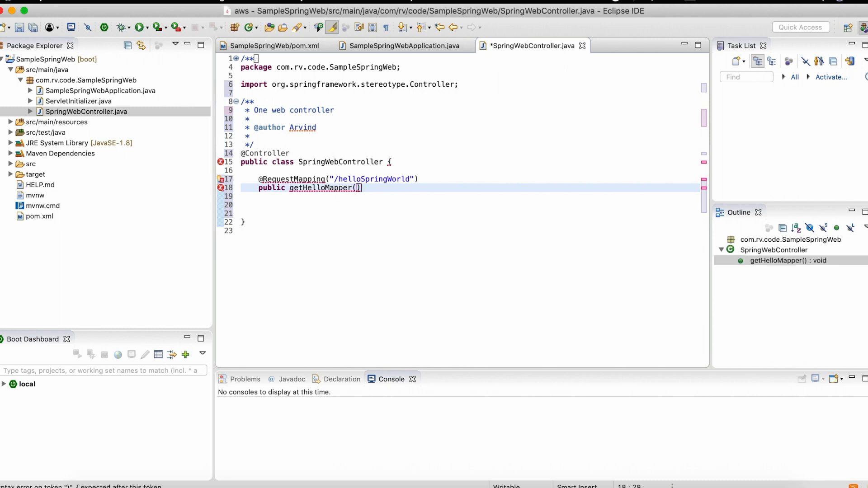
pyautogui.press('Return')
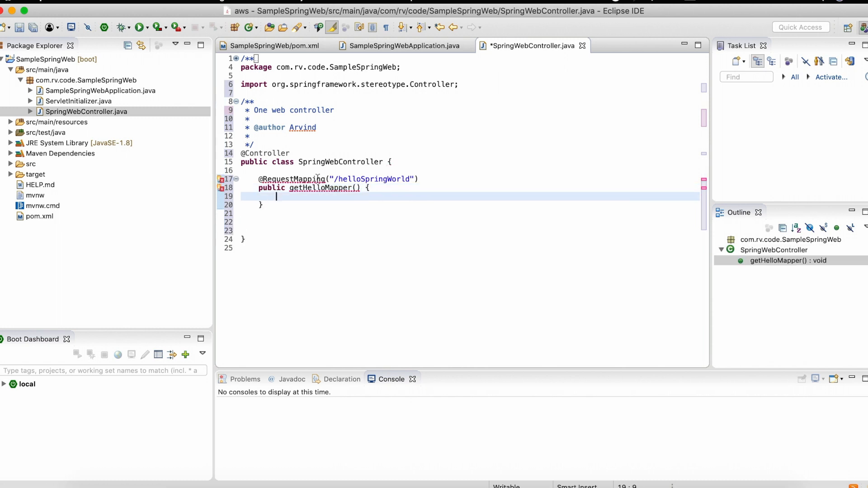
# - Import RequestMapping from org.springframework.web.bind.annotation
pyautogui.click(325, 180)
pyautogui.hotkey('ctrl', 'space')
pyautogui.press('Return')
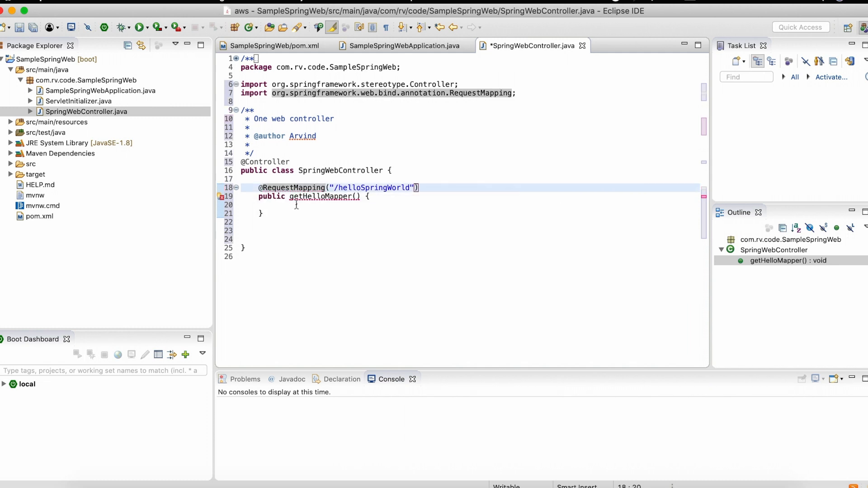
# - Give the getHelloMapper() method the return type String
pyautogui.click(290, 206)
pyautogui.click(287, 197)
pyautogui.write('String')
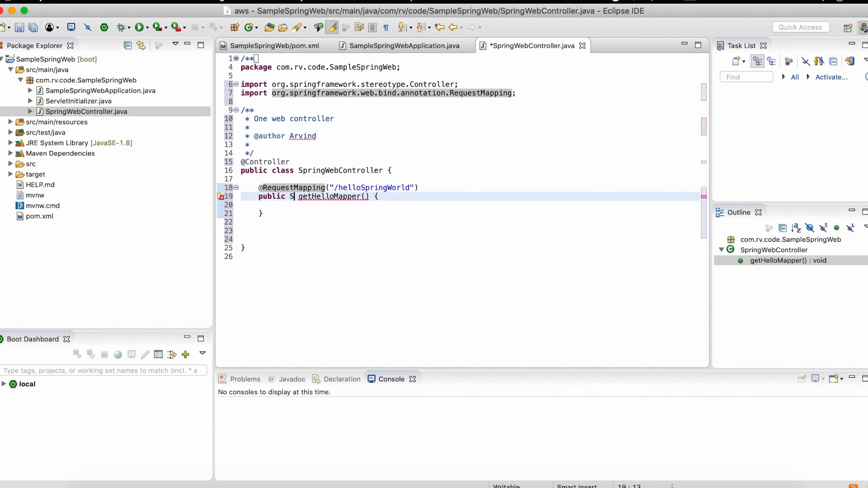
# - Add the statement return "hello"; to the getHelloMapper() method body, preceded by an empty line
pyautogui.click(291, 207)
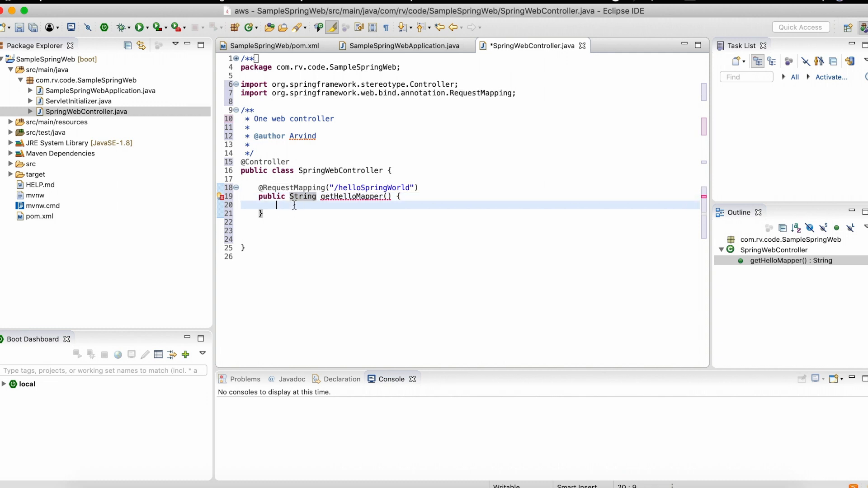
pyautogui.press('Return')
pyautogui.write('return')
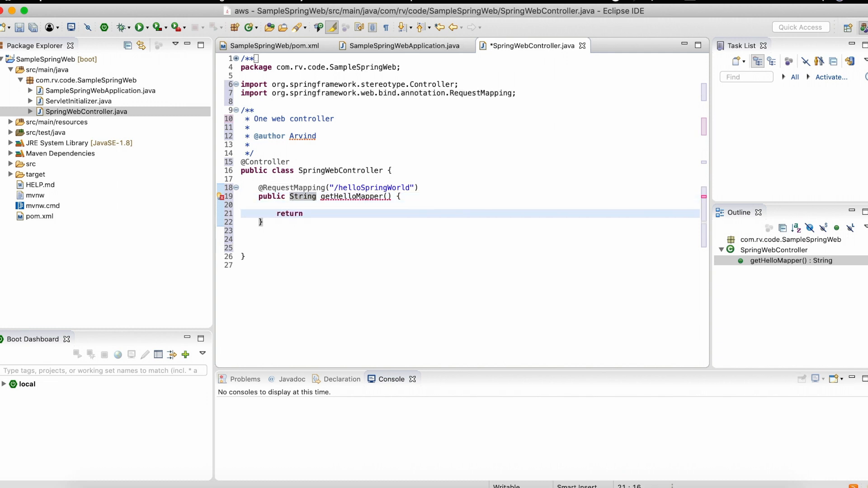
pyautogui.write(' "hello"')
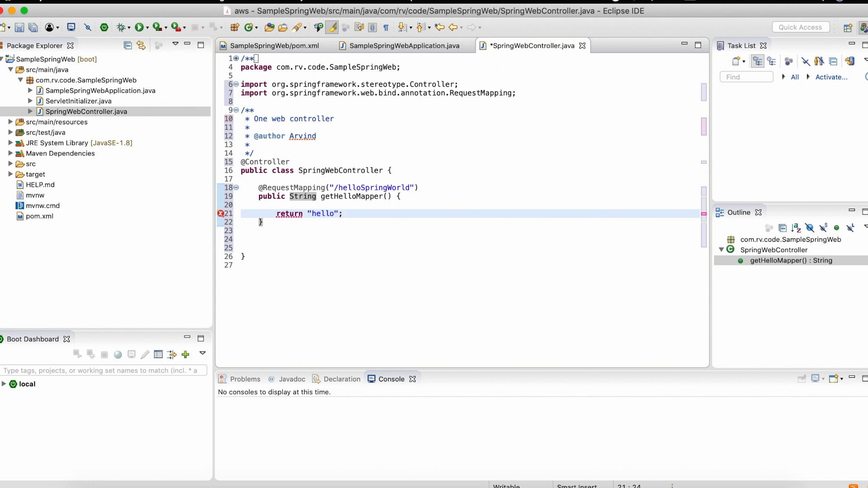
pyautogui.write(';')
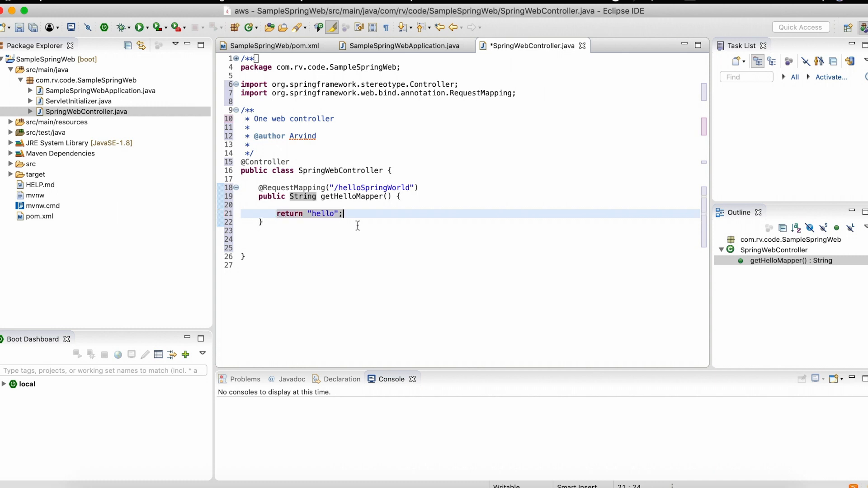
pyautogui.moveTo(358, 212); pyautogui.dragTo(314, 213)
pyautogui.click(375, 187)
pyautogui.doubleClick(374, 186)
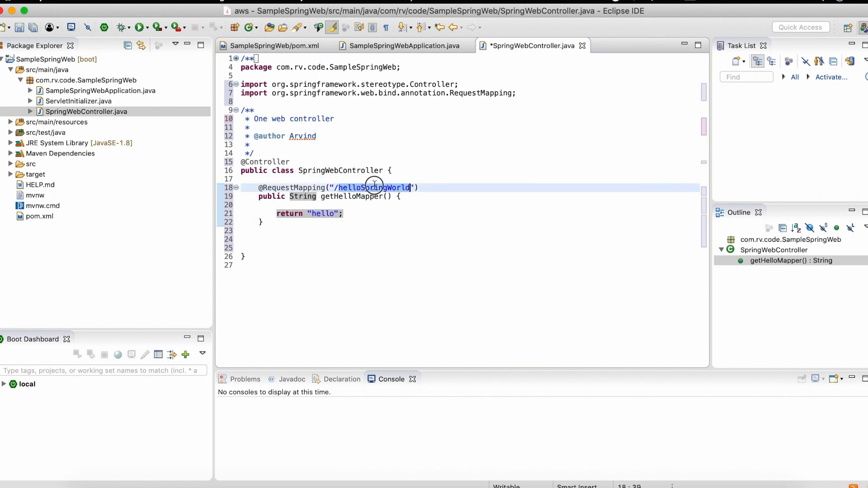
pyautogui.click(327, 213)
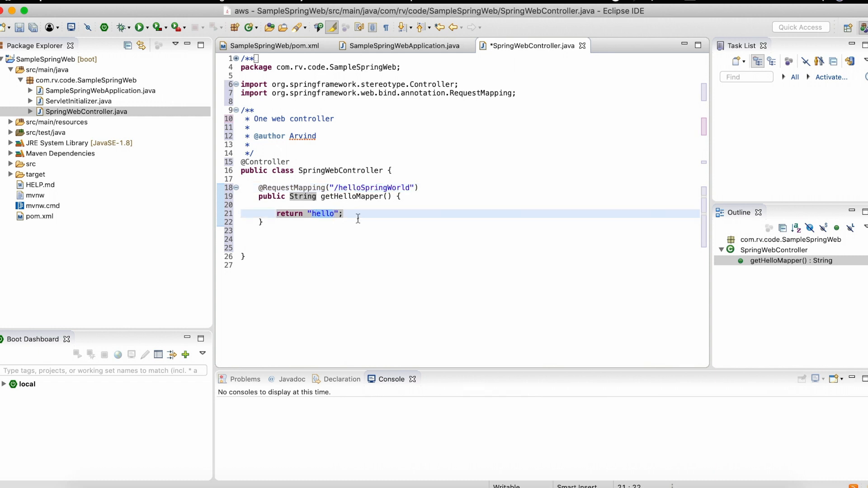
pyautogui.click(389, 219)
# - Enter the word ViewResolver on an empty line below the getHelloMapper() method
pyautogui.click(283, 242)
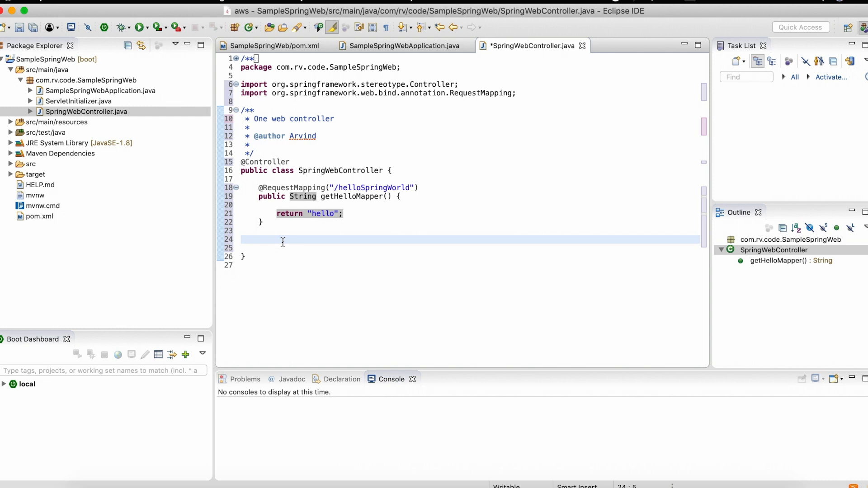
pyautogui.click(316, 214)
pyautogui.click(280, 242)
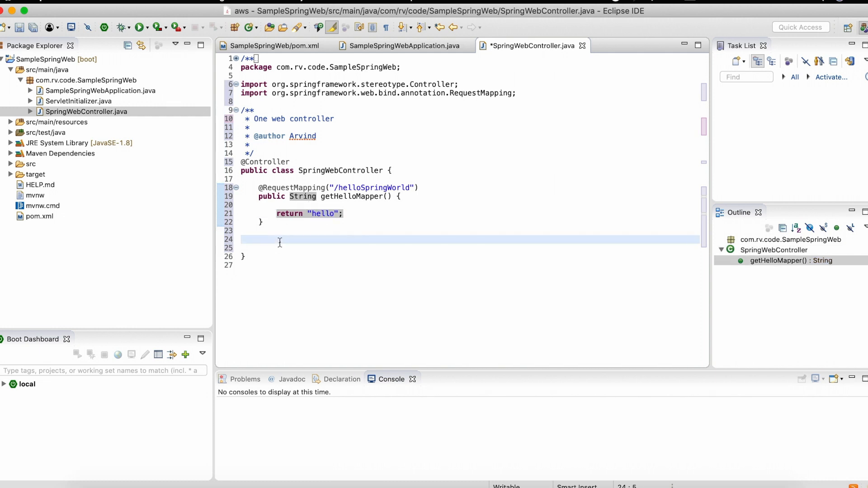
pyautogui.write('ViewResolver')
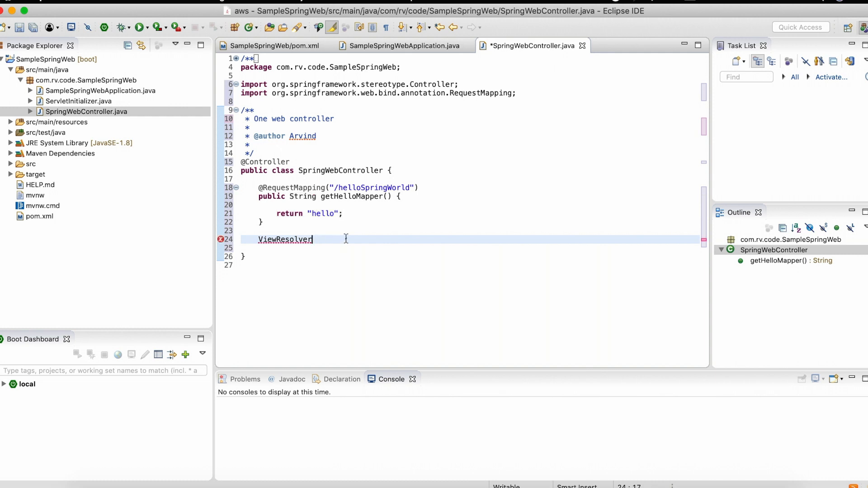
pyautogui.click(323, 241)
pyautogui.doubleClick(259, 238)
pyautogui.click(342, 240)
pyautogui.click(357, 189)
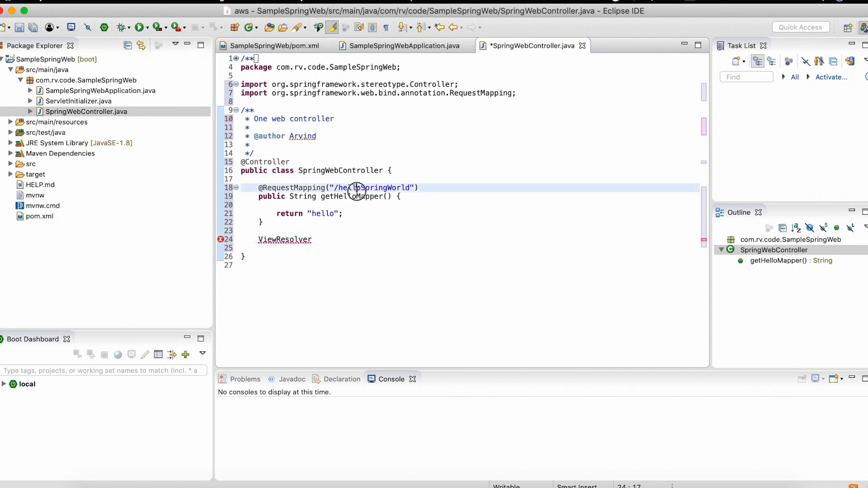
pyautogui.click(271, 205)
pyautogui.click(316, 214)
pyautogui.doubleClick(316, 214)
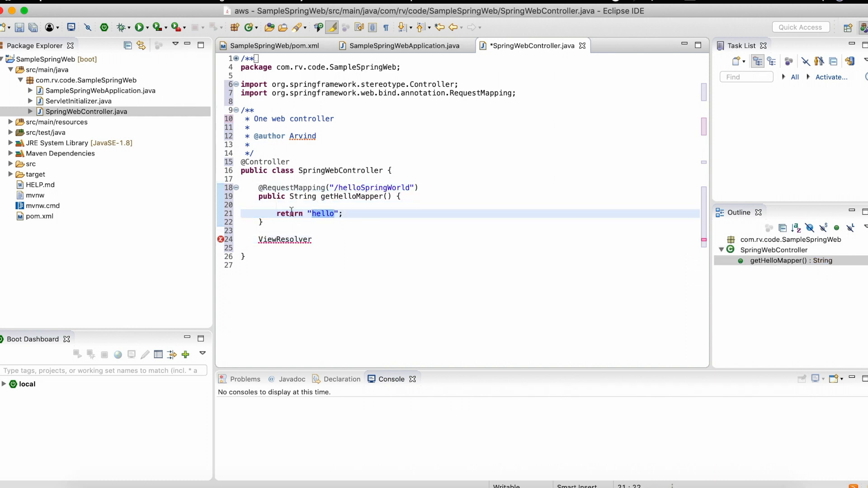
# - Create a new file named hello.html in the templates folder of src/main/resources
pyautogui.rightClick(79, 122)
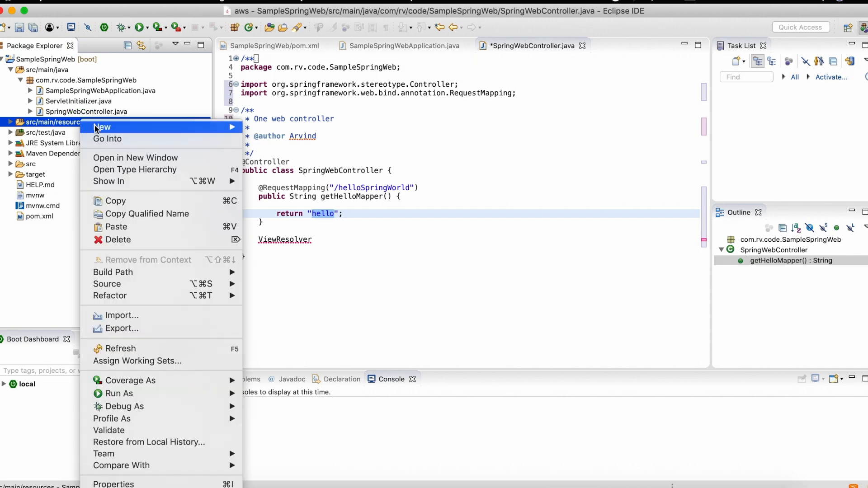
pyautogui.moveTo(118, 131)
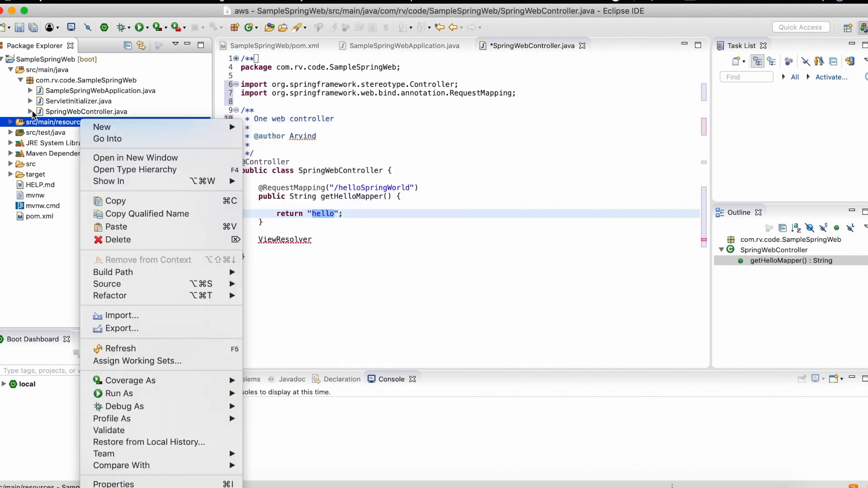
pyautogui.click(12, 120)
pyautogui.click(10, 122)
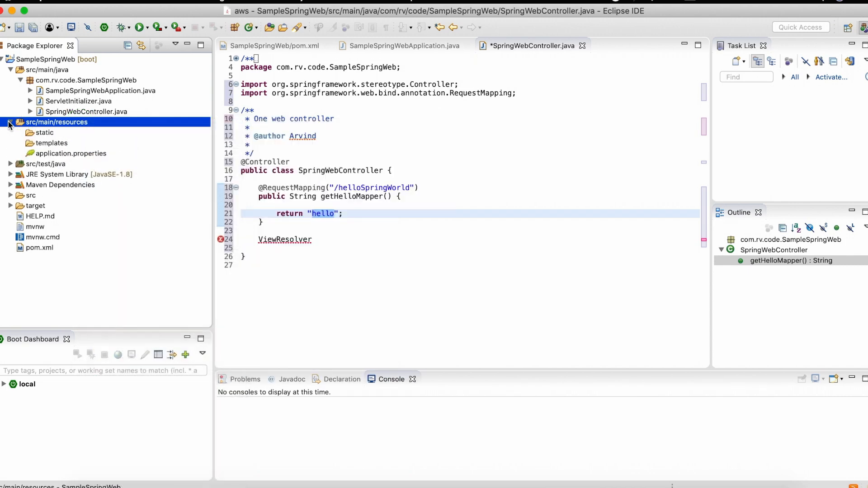
pyautogui.click(55, 144)
pyautogui.rightClick(56, 144)
pyautogui.moveTo(102, 139)
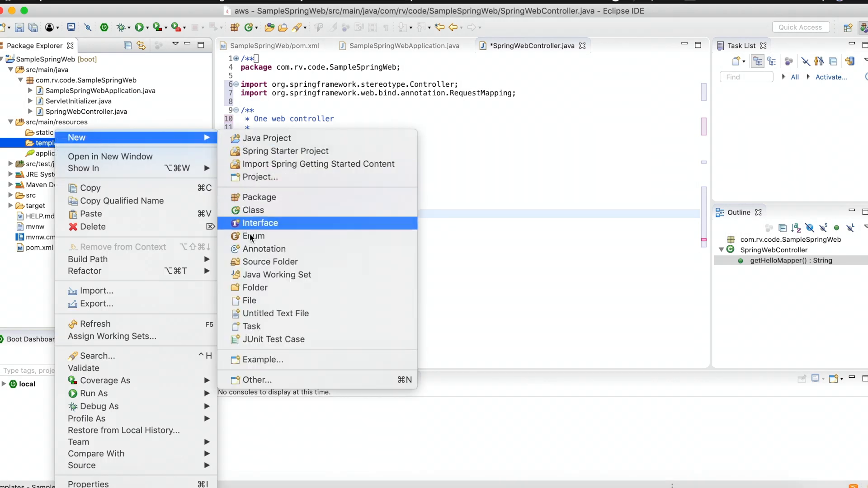
pyautogui.click(254, 302)
pyautogui.write('helo')
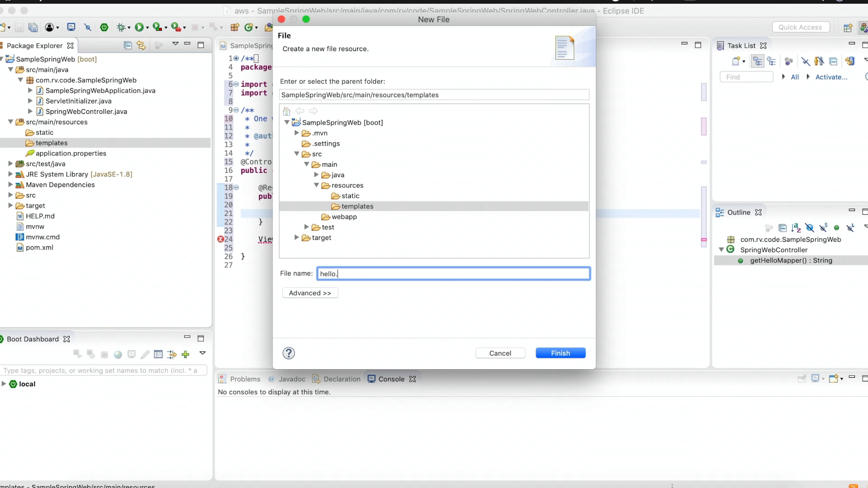
pyautogui.press('Return')
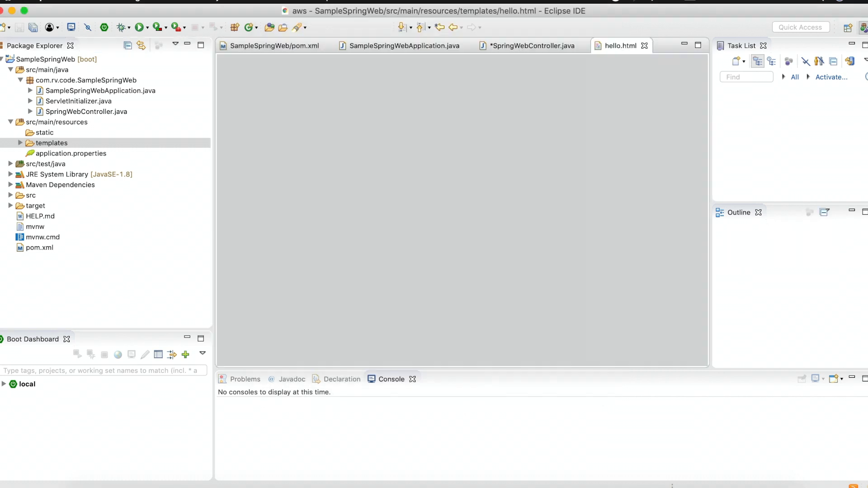
# - Add opening and closing html tags with an empty line between them to hello.html
pyautogui.write('<html')
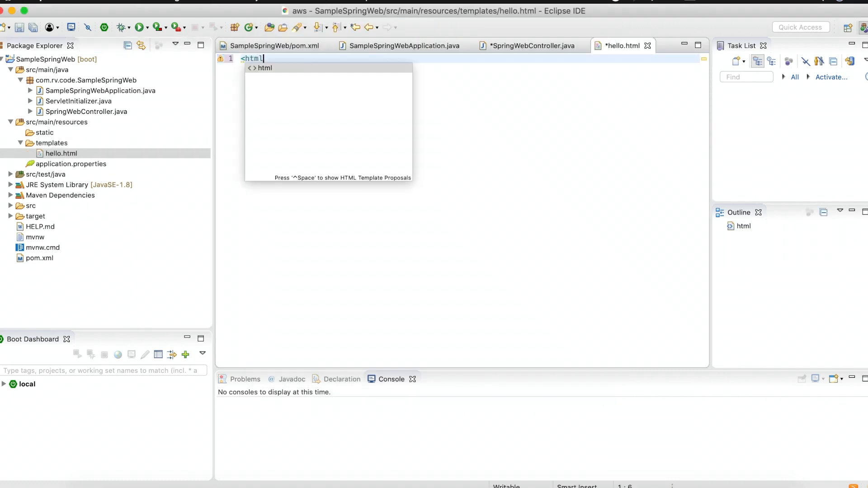
pyautogui.press('Return')
pyautogui.press('Return')
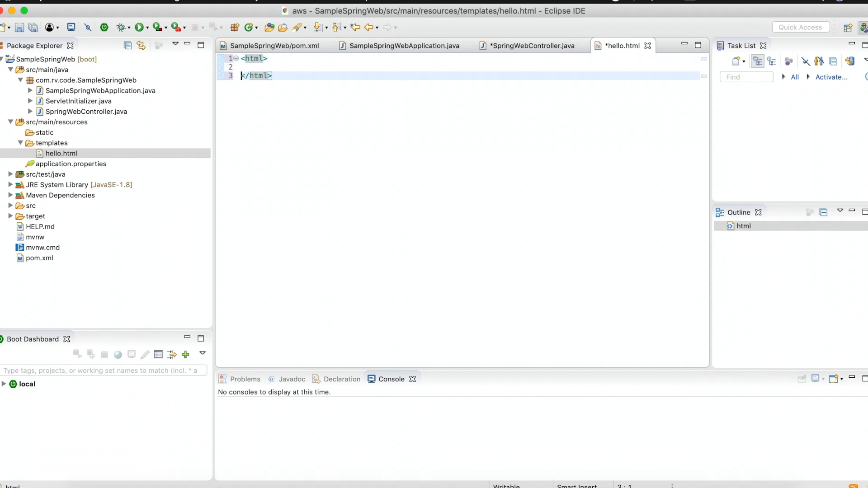
# - Add an h1 heading reading "Hello Spring" between the html tags and save hello.html
pyautogui.write('<h')
pyautogui.write('1>')
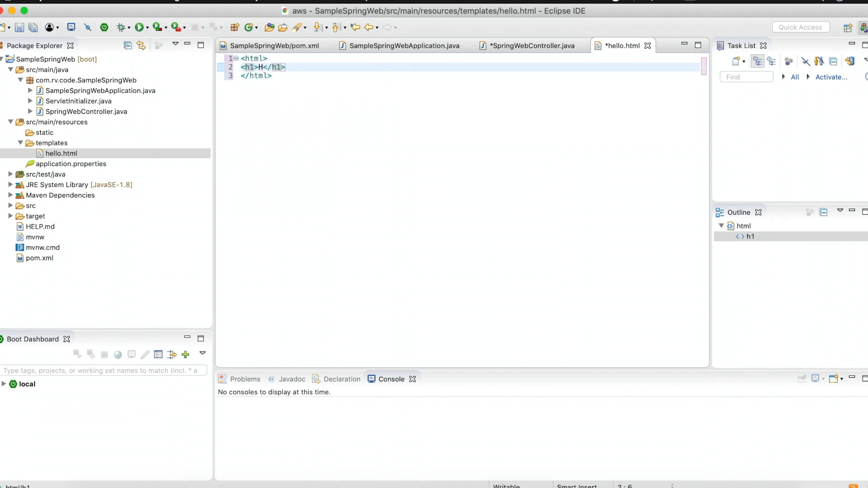
pyautogui.write('Hello Spri')
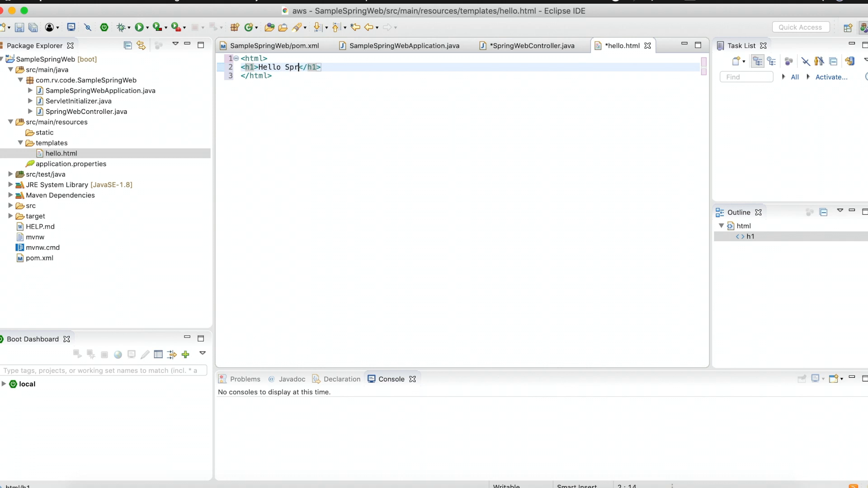
pyautogui.write('ng')
pyautogui.click(439, 212)
pyautogui.press('super+s')
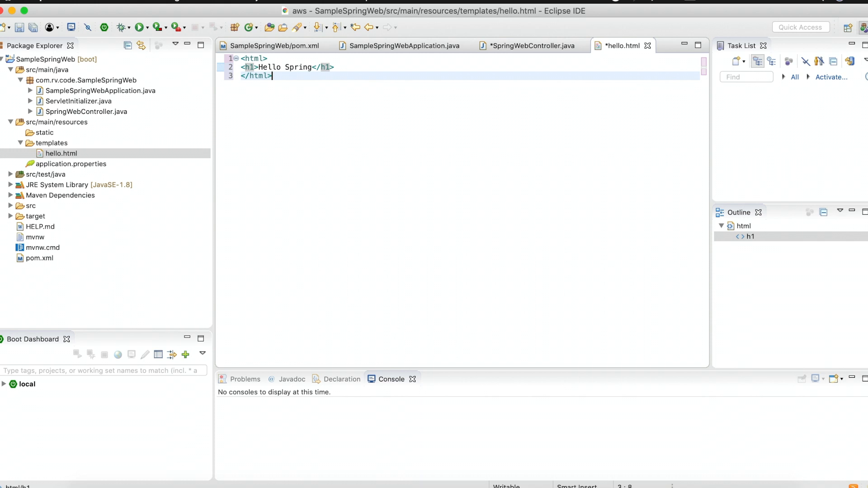
# - Delete the ViewResolver line and the empty line below it in SpringWebController.java and save the file
pyautogui.click(537, 45)
pyautogui.click(345, 239)
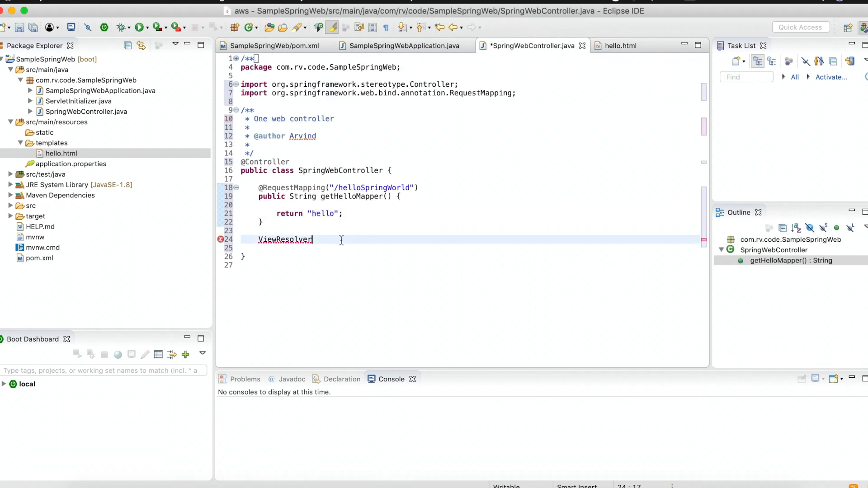
pyautogui.press('super+d')
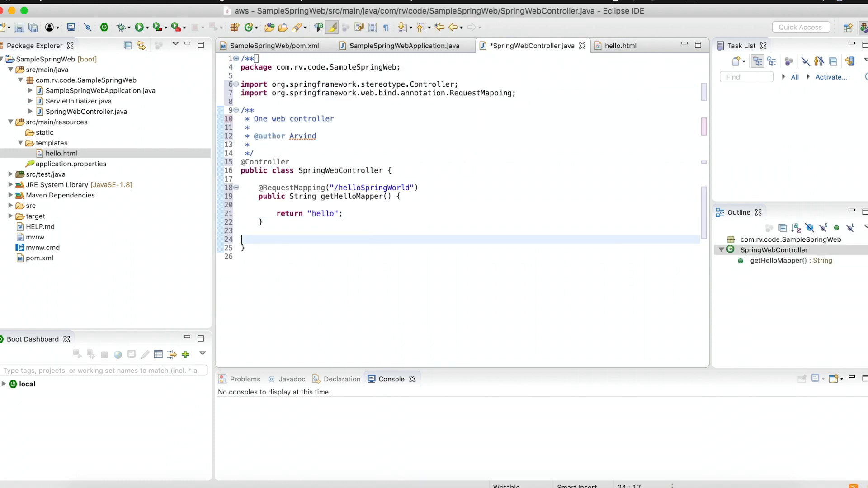
pyautogui.press('super+d')
pyautogui.press('super+s')
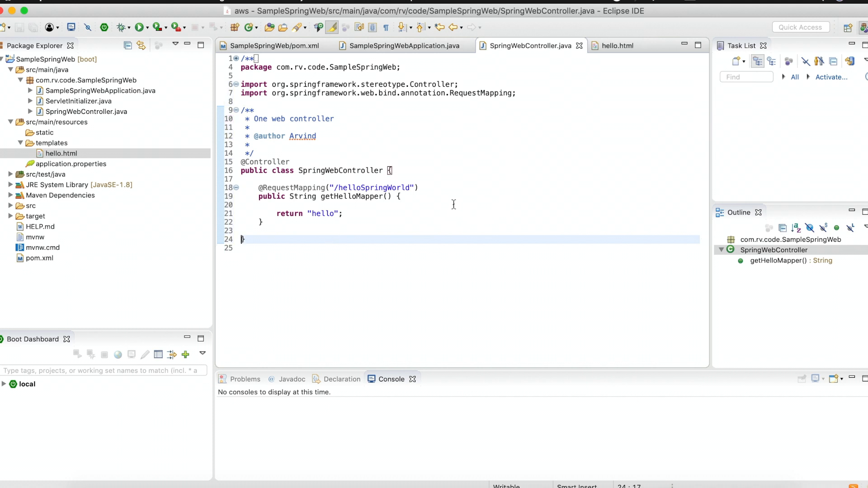
pyautogui.click(495, 179)
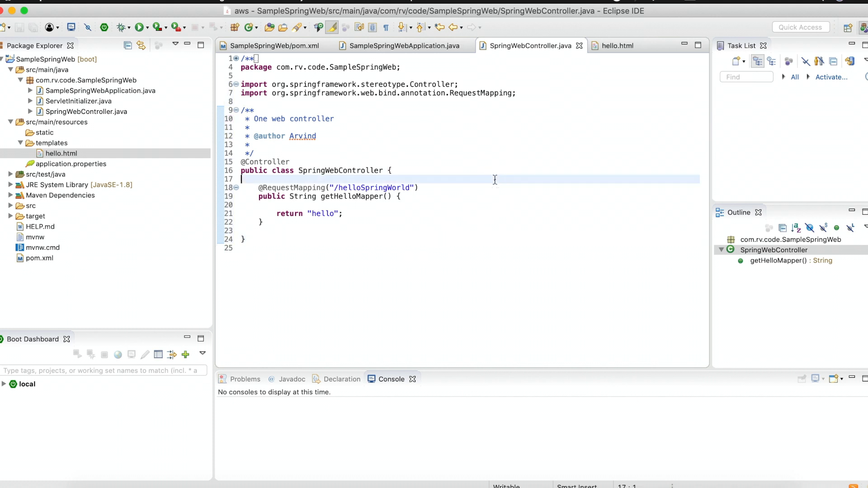
pyautogui.doubleClick(378, 187)
pyautogui.doubleClick(322, 213)
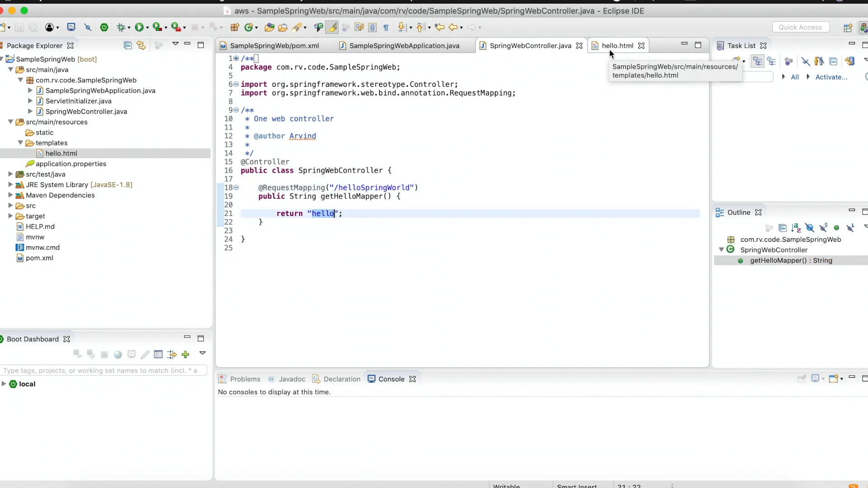
pyautogui.click(509, 230)
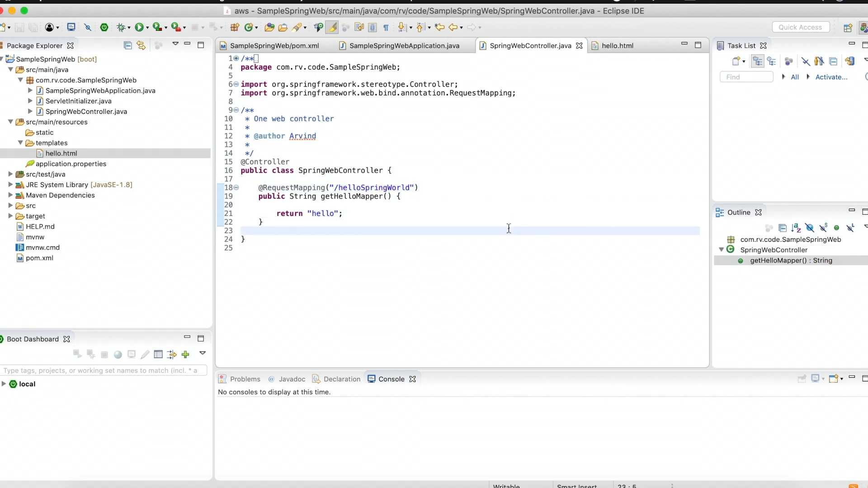
# - Open SampleSpringWebApplication.java, run it as a Java Application, and check the console for the startup line and Tomcat port
pyautogui.doubleClick(121, 92)
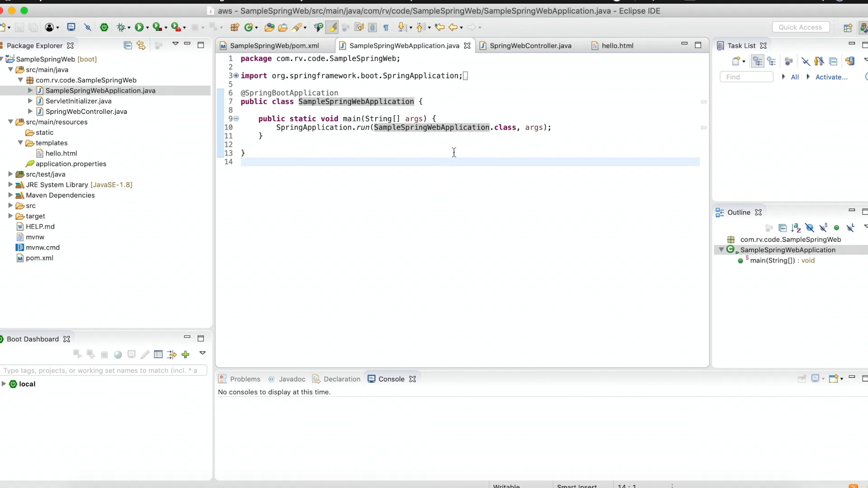
pyautogui.rightClick(389, 102)
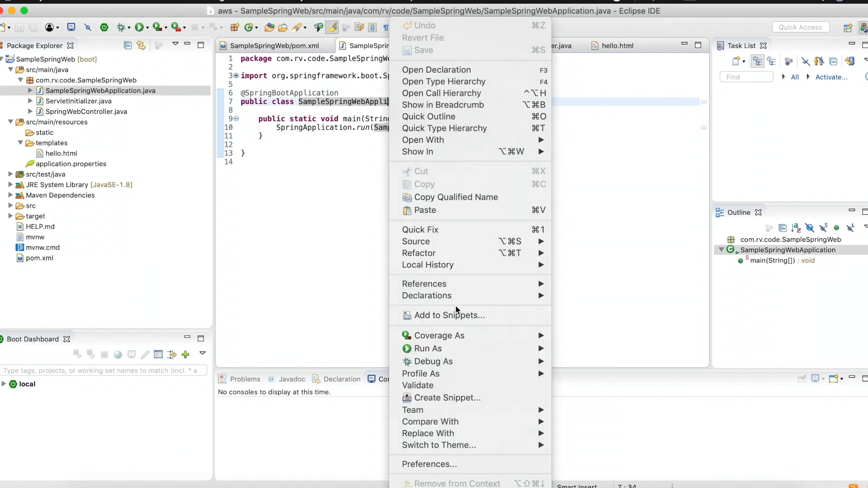
pyautogui.moveTo(497, 348)
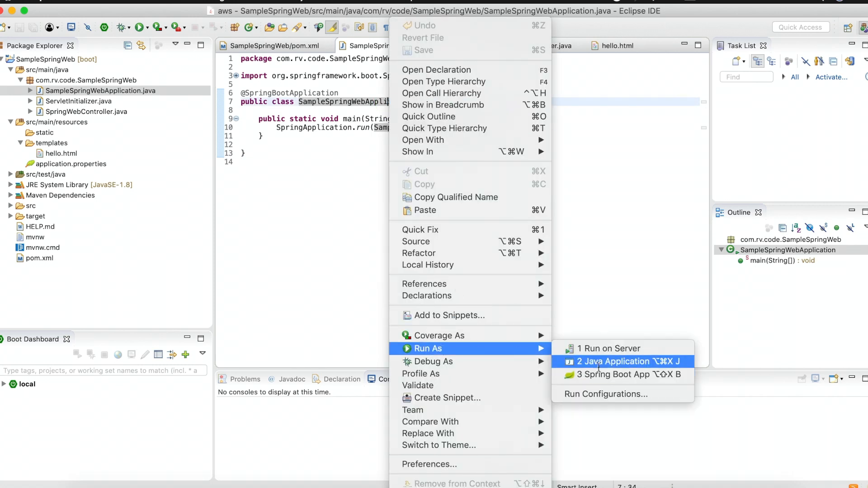
pyautogui.click(598, 363)
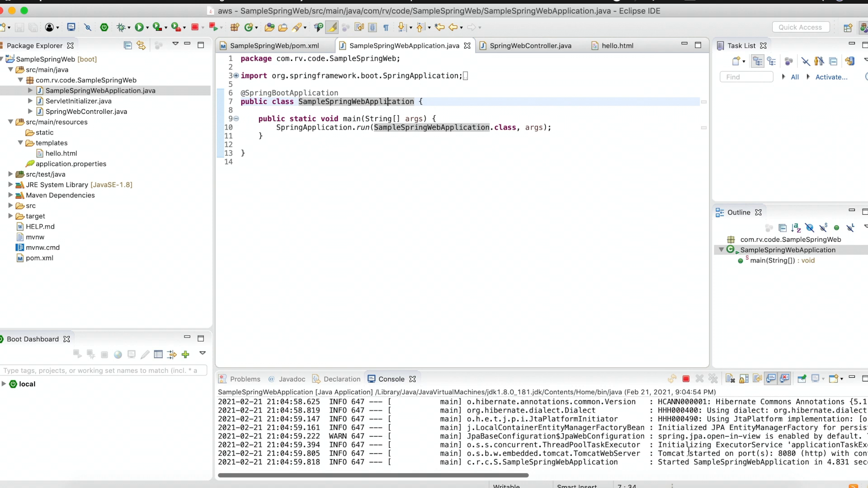
pyautogui.click(696, 452)
pyautogui.doubleClick(742, 462)
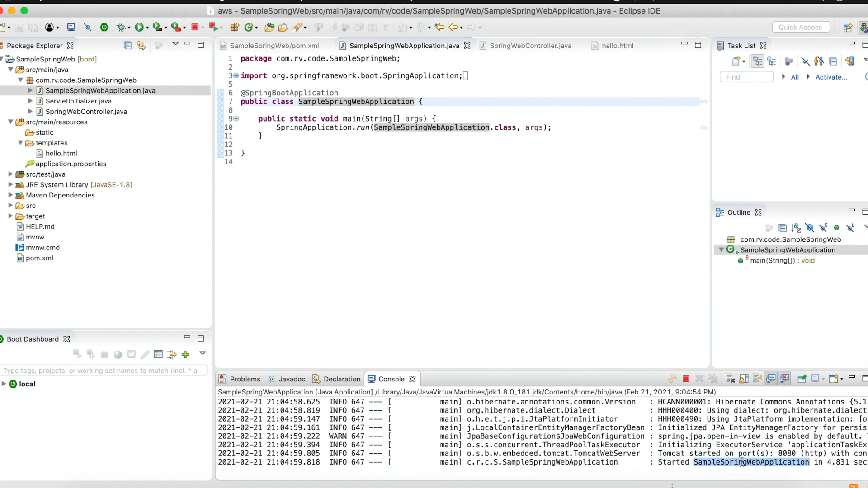
pyautogui.doubleClick(786, 453)
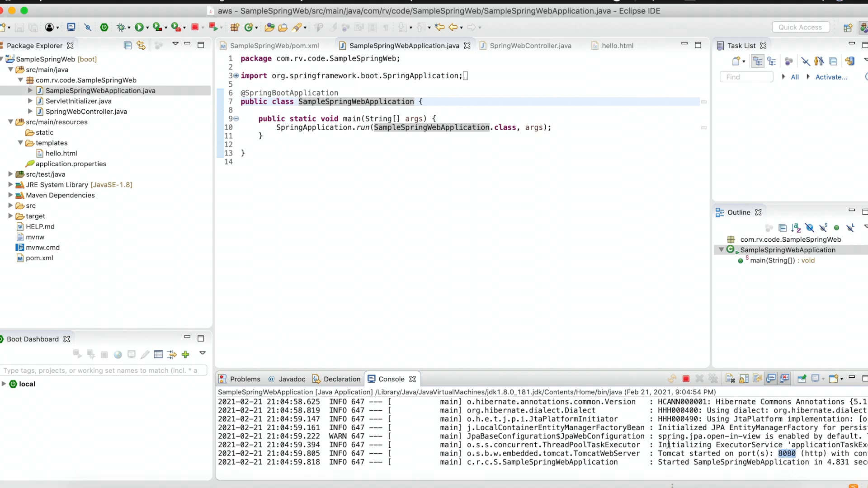
# - Switch to Chrome, open localhost:8080/helloSpringWorld in a new tab, and check the page heading
pyautogui.click(415, 486)
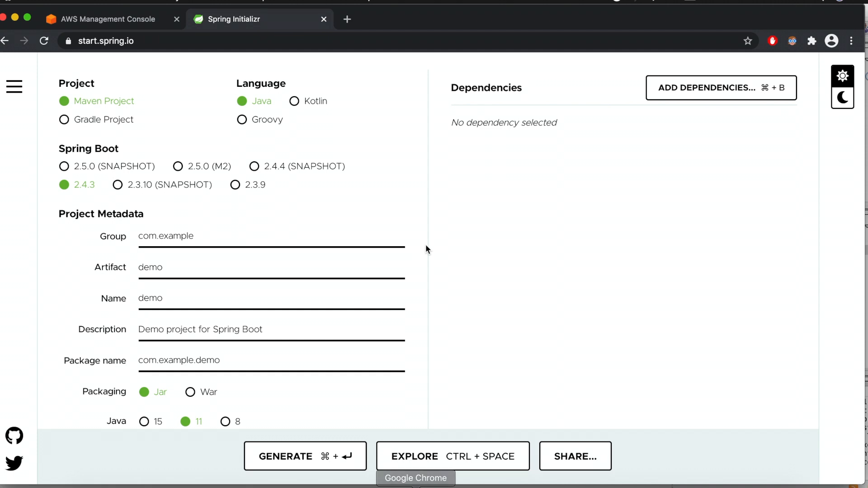
pyautogui.click(345, 20)
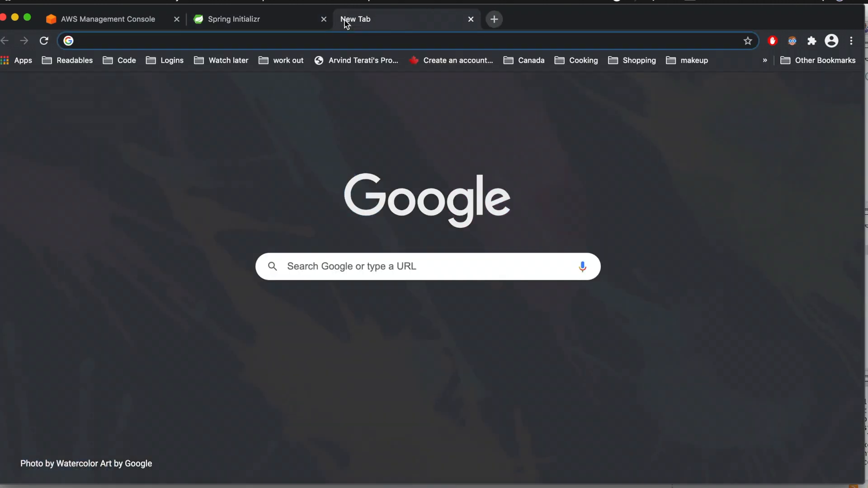
pyautogui.write('local')
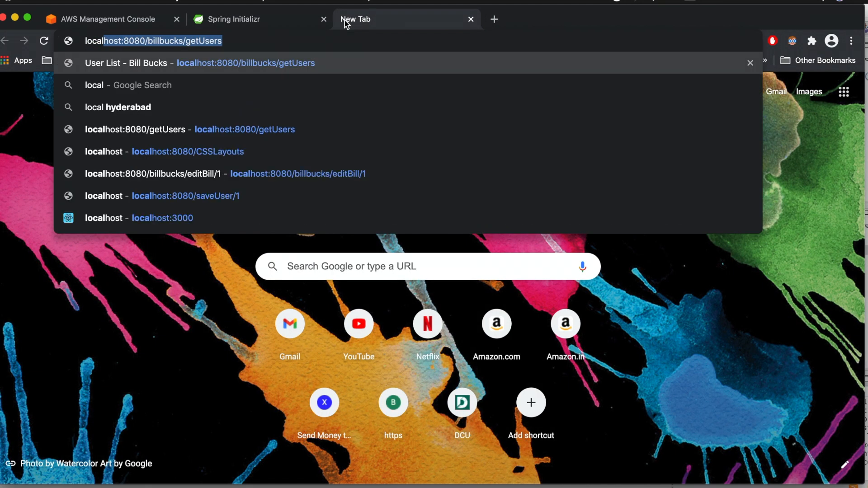
pyautogui.write('host')
pyautogui.press('BackSpace')
pyautogui.press('BackSpace')
pyautogui.press('BackSpace')
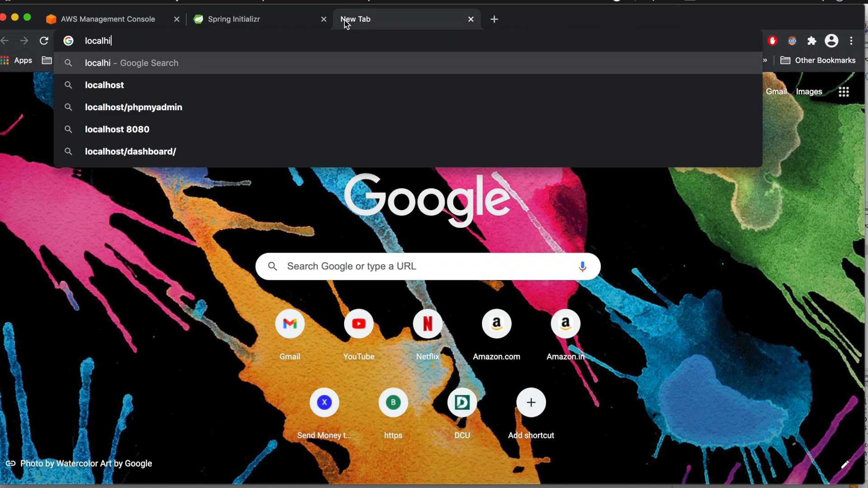
pyautogui.write('ost:80')
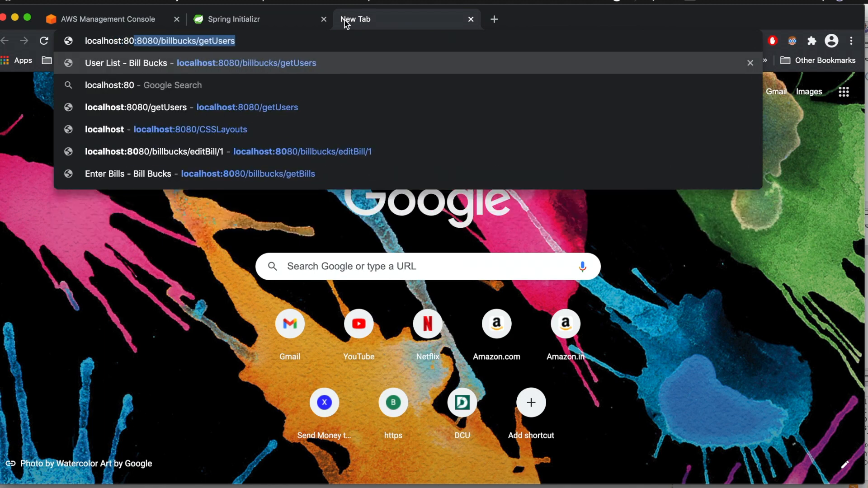
pyautogui.write('80/hel')
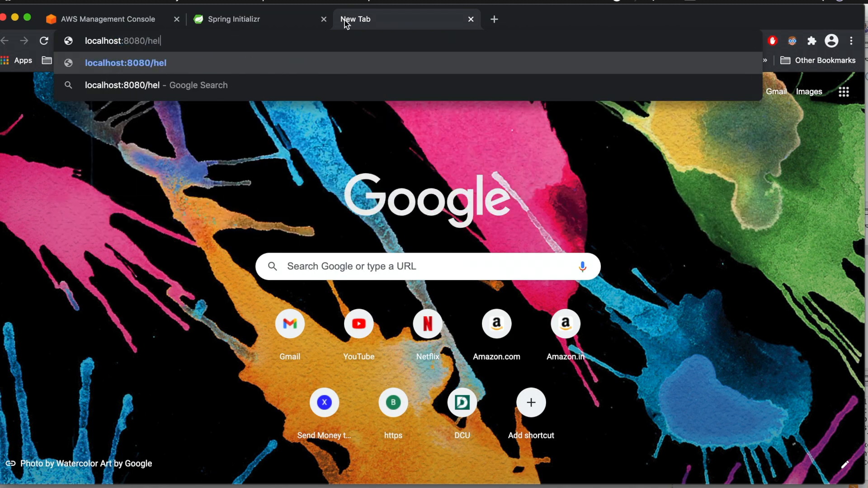
pyautogui.write('loSpringWor')
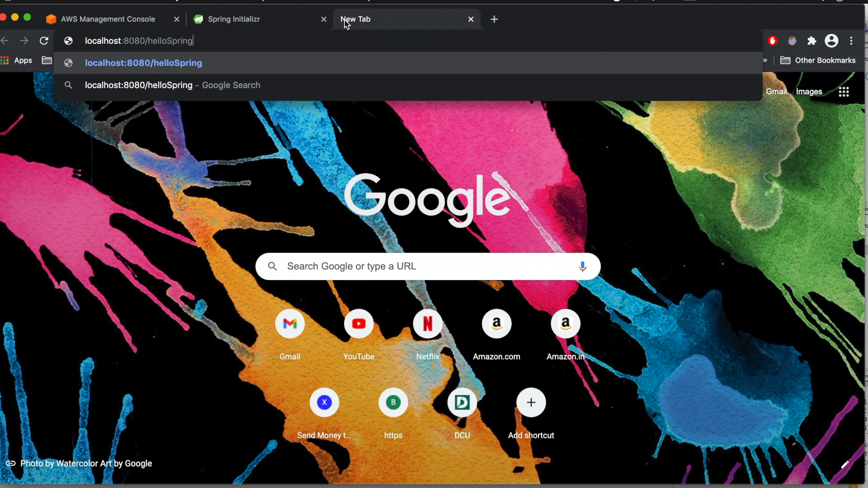
pyautogui.write('ld')
pyautogui.press('Return')
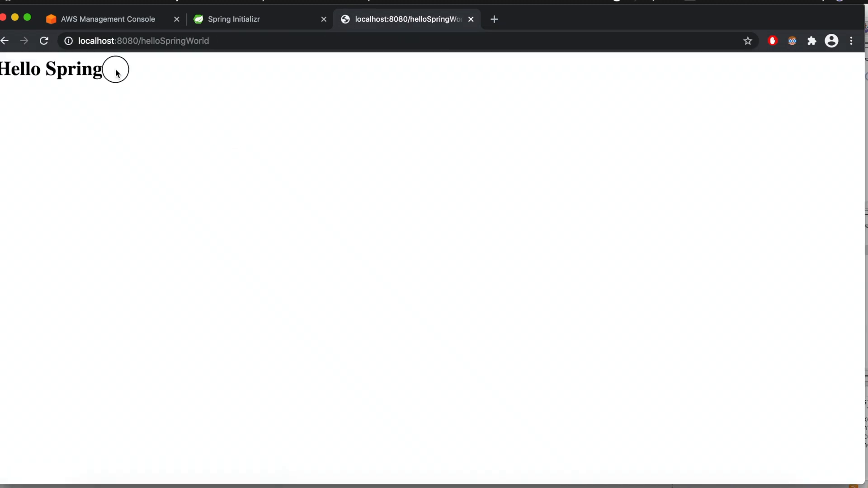
pyautogui.moveTo(116, 72); pyautogui.dragTo(12, 68)
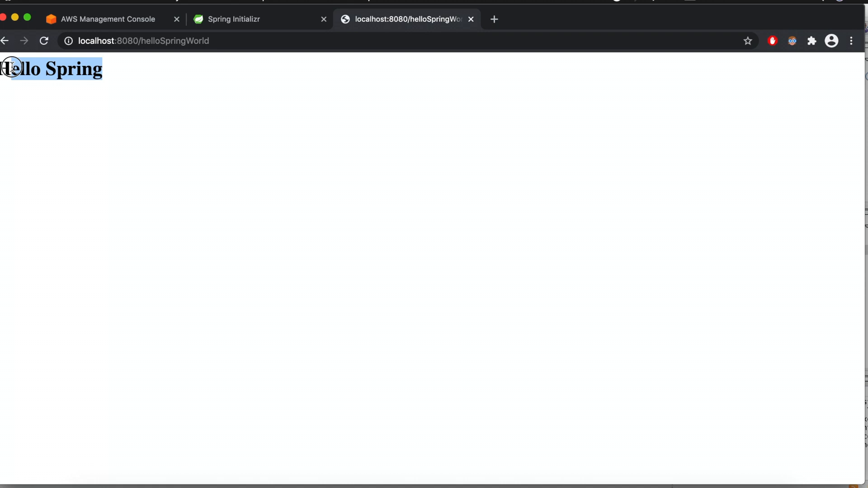
pyautogui.click(210, 140)
# - Compare the helloSpringWorld mapping and returned view in Eclipse's SpringWebController.java and hello.html with the page and URL port in Chrome
pyautogui.press('super+Tab')
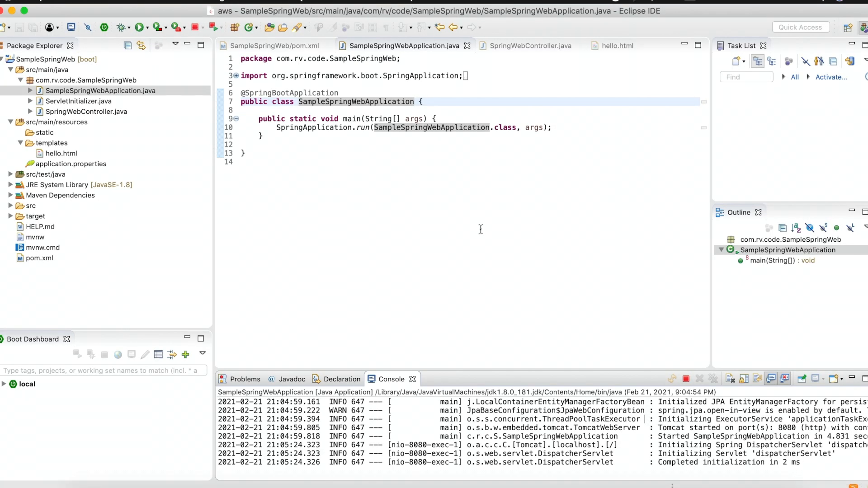
pyautogui.click(538, 46)
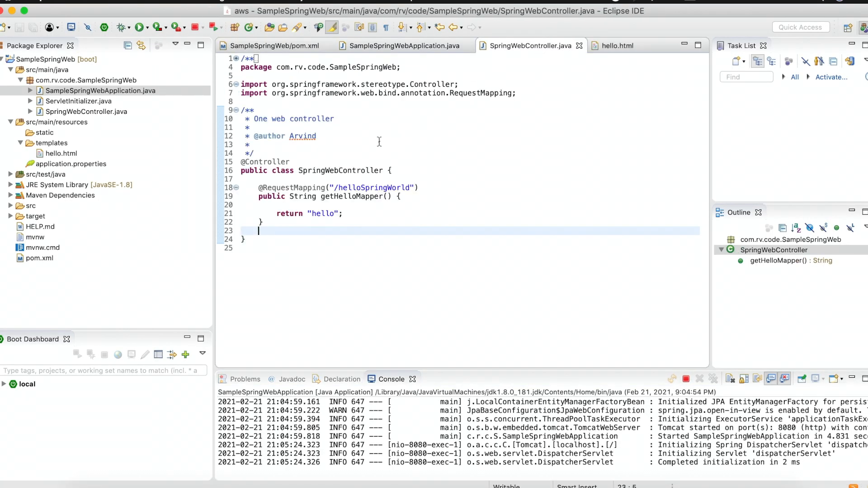
pyautogui.doubleClick(353, 170)
pyautogui.doubleClick(352, 186)
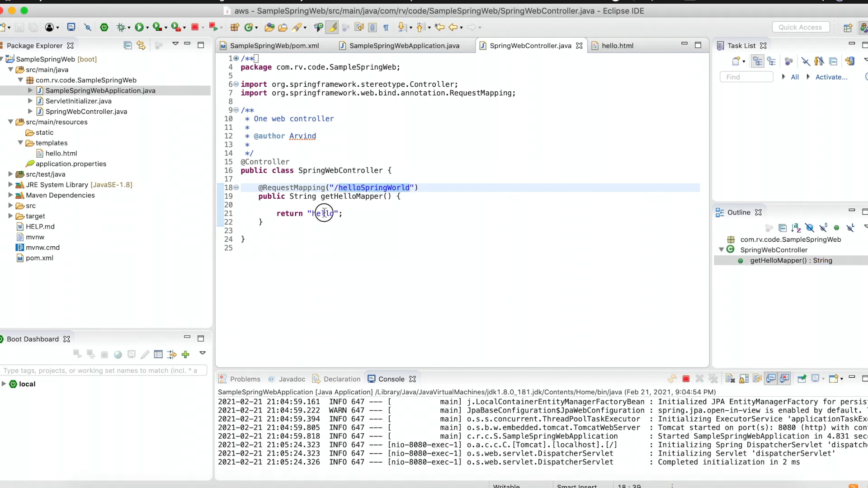
pyautogui.doubleClick(325, 213)
pyautogui.click(614, 45)
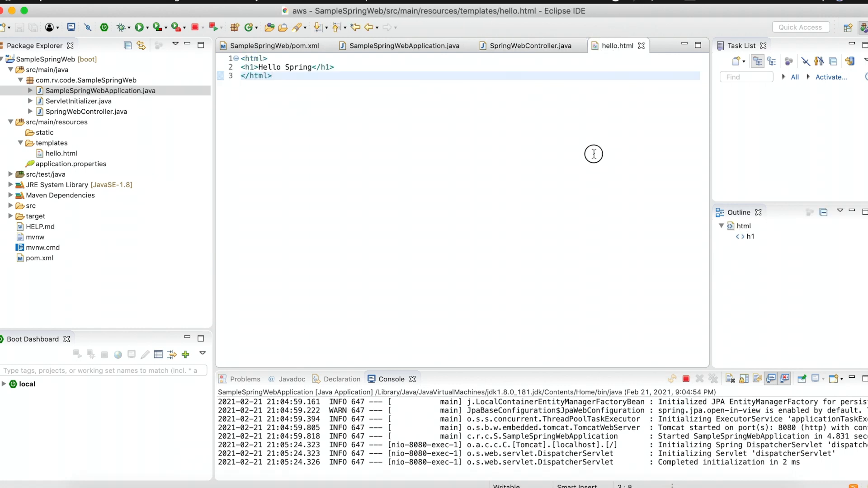
pyautogui.click(548, 46)
pyautogui.press('super+Tab')
pyautogui.click(147, 109)
pyautogui.moveTo(107, 76); pyautogui.dragTo(1, 69)
pyautogui.click(231, 118)
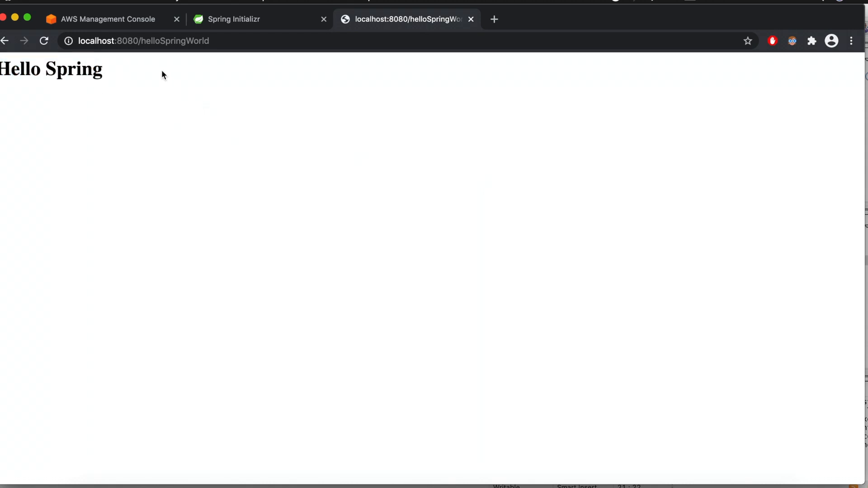
pyautogui.doubleClick(128, 41)
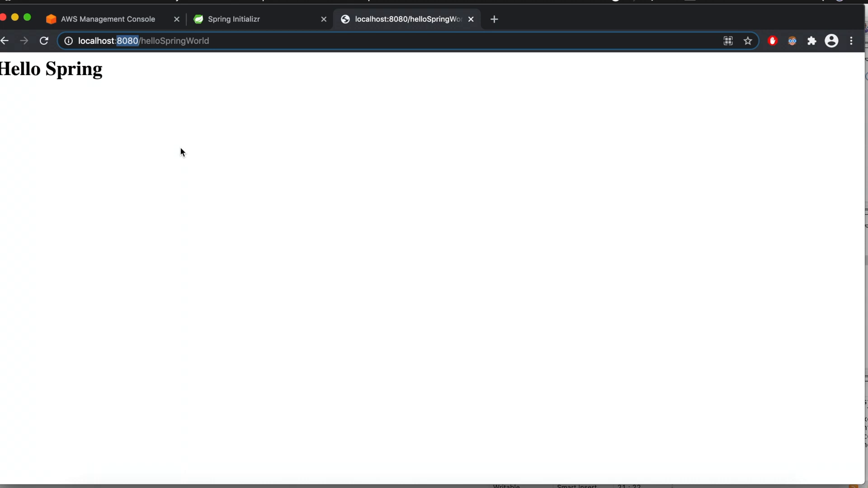
# - Switch to Eclipse, add server.port=5000 to application.properties in src/main/resources, and save the file
pyautogui.press('super+Tab')
pyautogui.click(68, 166)
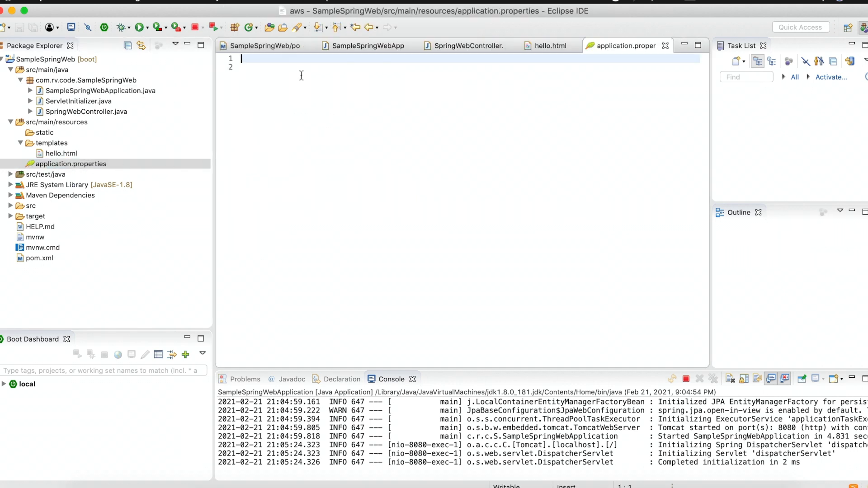
pyautogui.write('s')
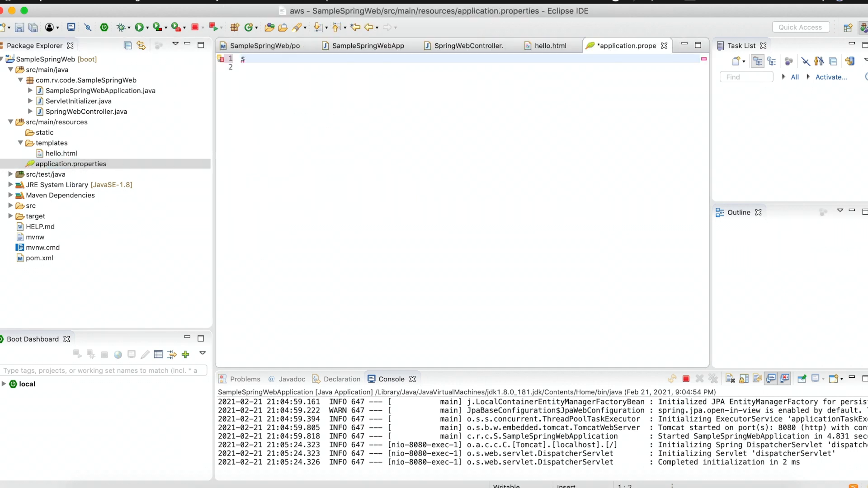
pyautogui.write('erver.port=5000')
pyautogui.press('super+s')
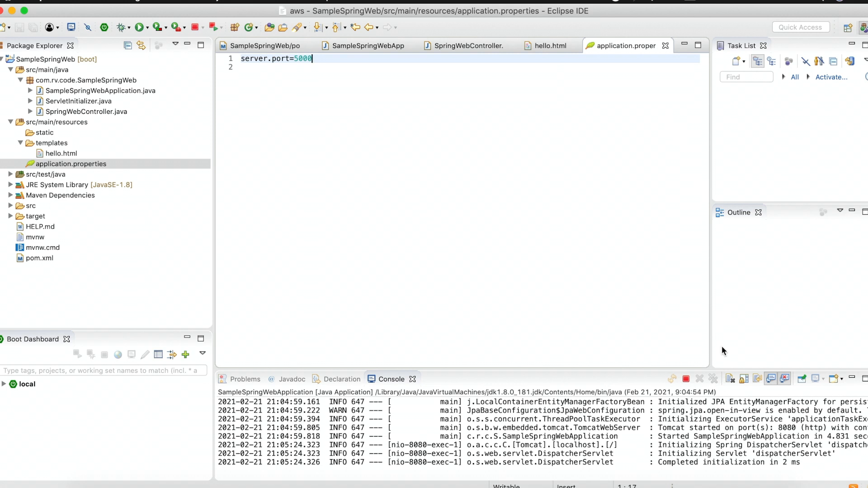
# - Stop the running application, remove its terminated console, and run SampleSpringWebApplication again, checking the Tomcat port in the console
pyautogui.click(686, 380)
pyautogui.click(712, 380)
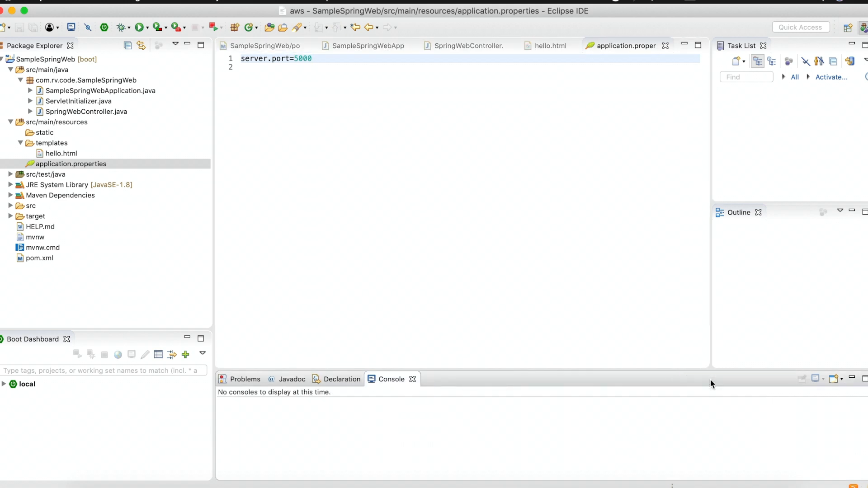
pyautogui.click(147, 28)
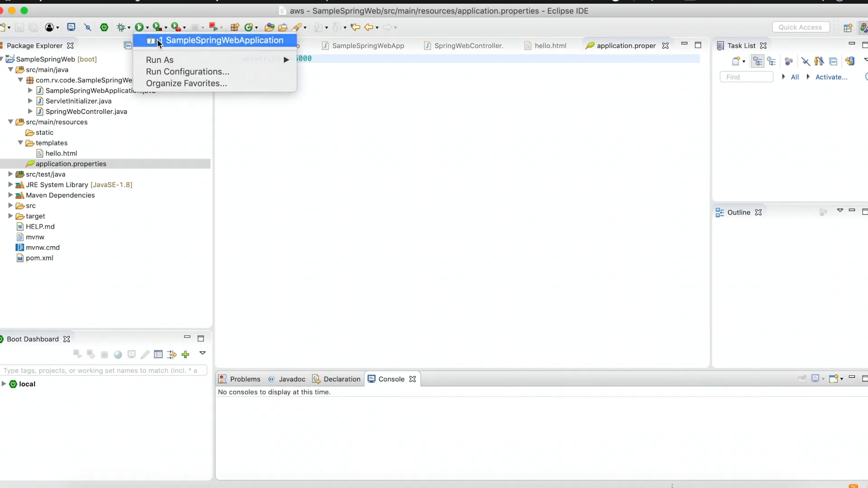
pyautogui.click(162, 39)
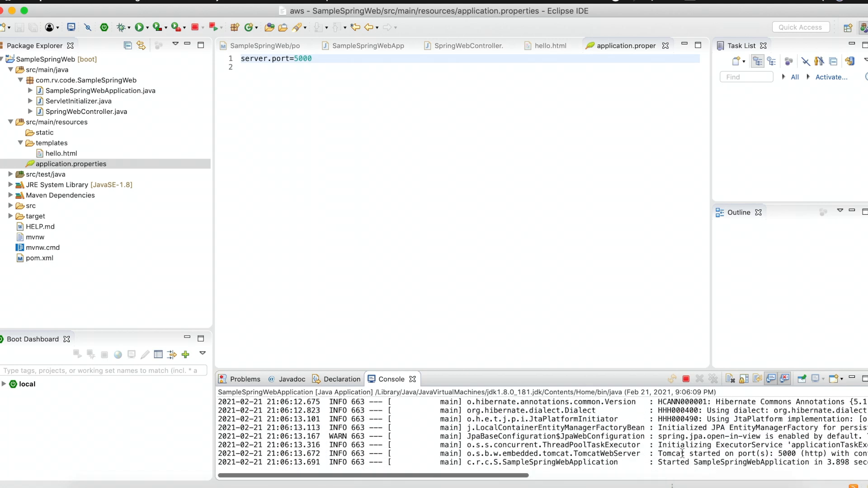
pyautogui.doubleClick(676, 452)
pyautogui.doubleClick(734, 462)
pyautogui.doubleClick(785, 453)
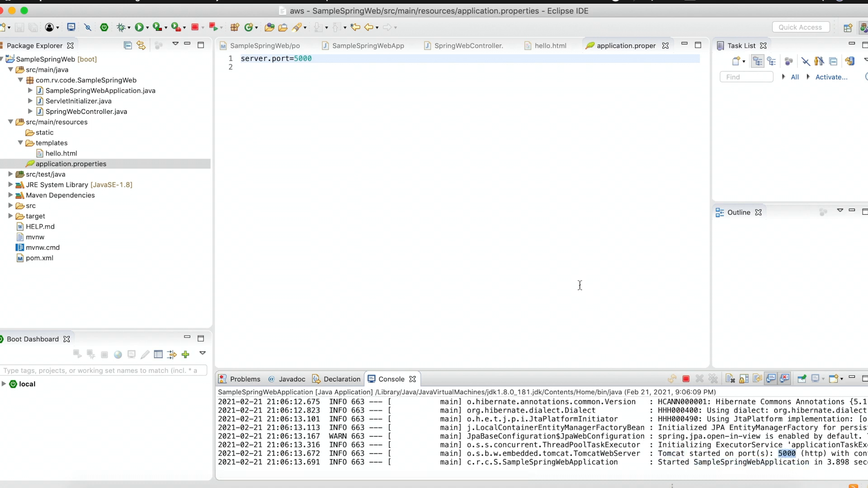
# - Switch to Chrome and reload localhost:8080/helloSpringWorld to test whether the old port still responds
pyautogui.click(416, 486)
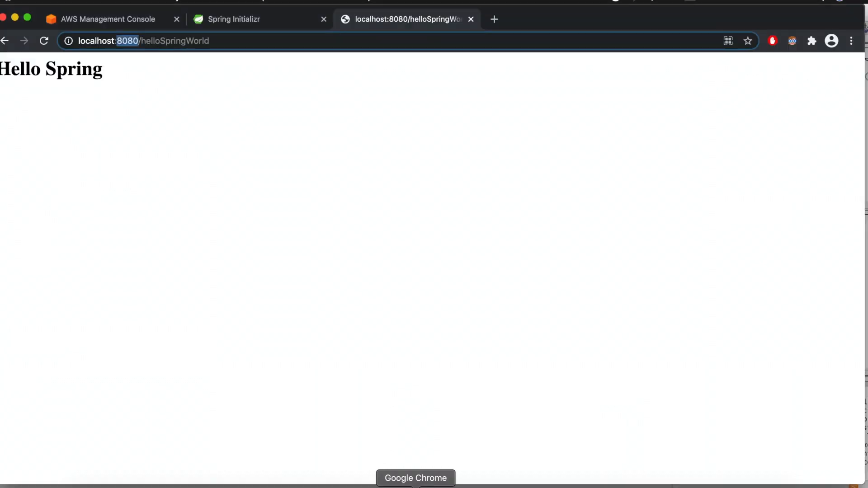
pyautogui.click(235, 41)
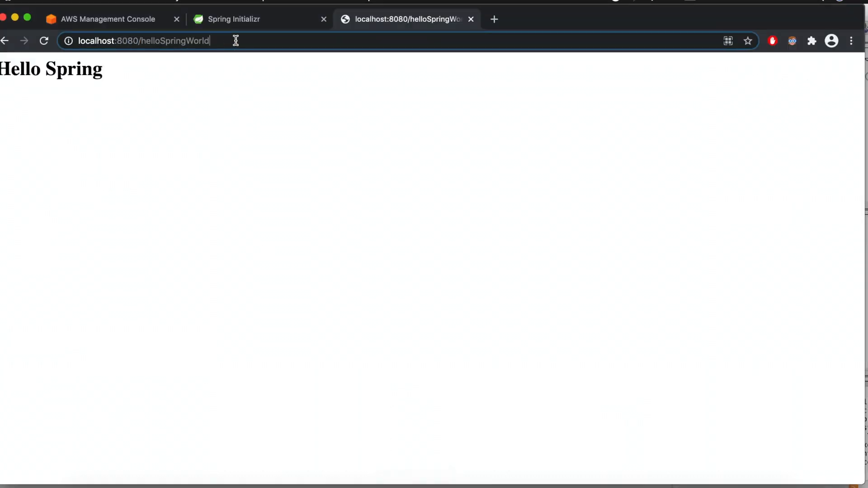
pyautogui.press('Return')
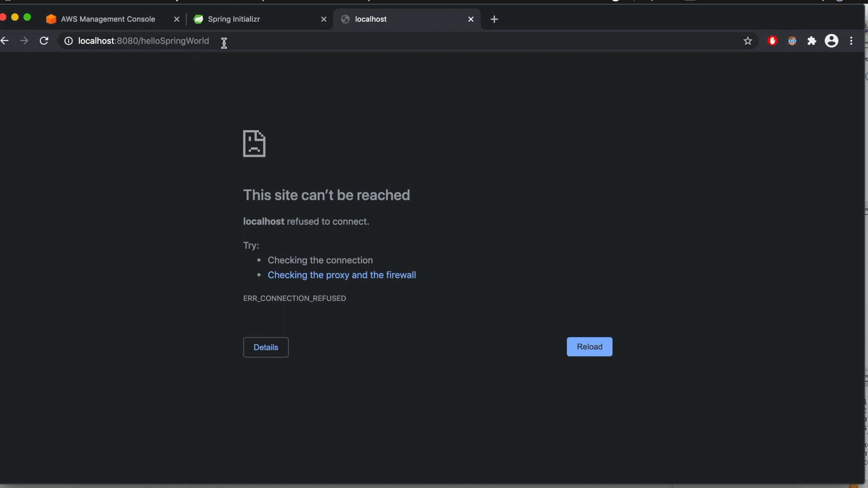
# - Change the port in the page address to 5000, load localhost:5000/helloSpringWorld, and check the heading
pyautogui.click(129, 41)
pyautogui.doubleClick(126, 41)
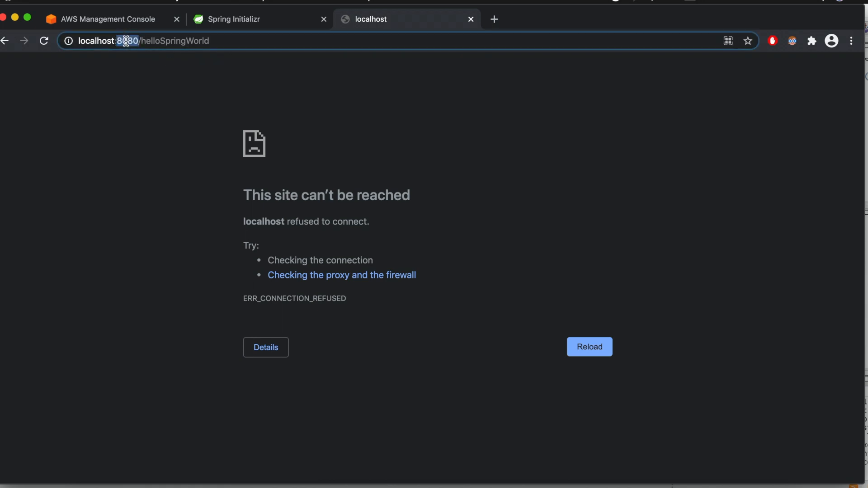
pyautogui.write('5000')
pyautogui.press('Return')
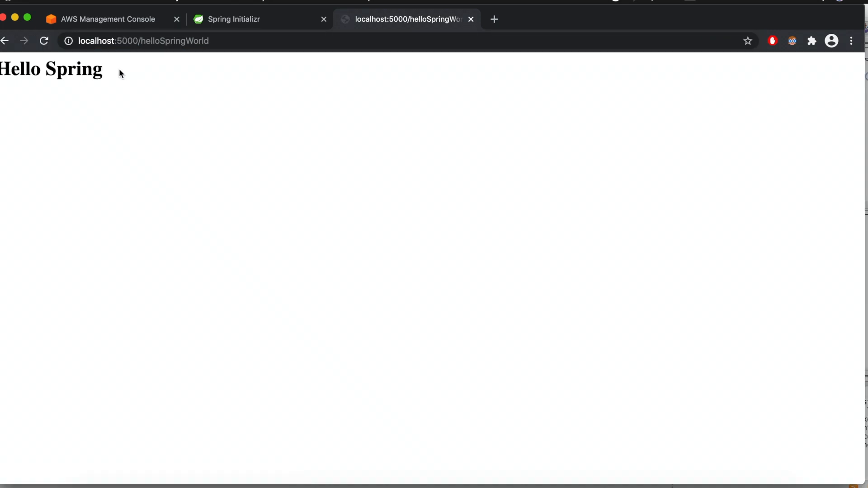
pyautogui.moveTo(119, 69); pyautogui.dragTo(1, 69)
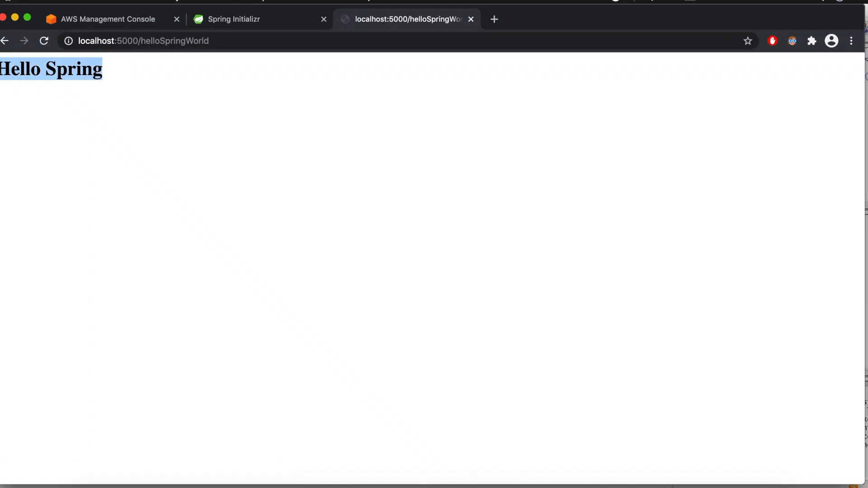
pyautogui.click(212, 95)
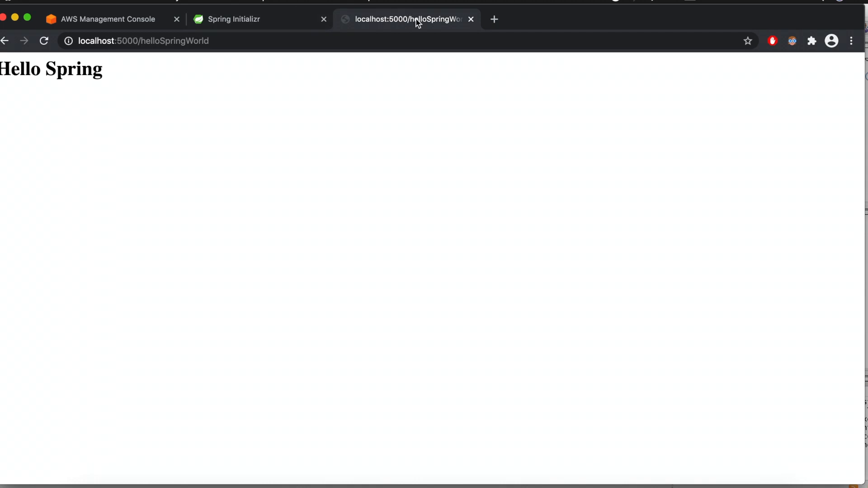
# - Switch to Eclipse and bring up the SpringWebController.java source in the editor
pyautogui.press('super+Tab')
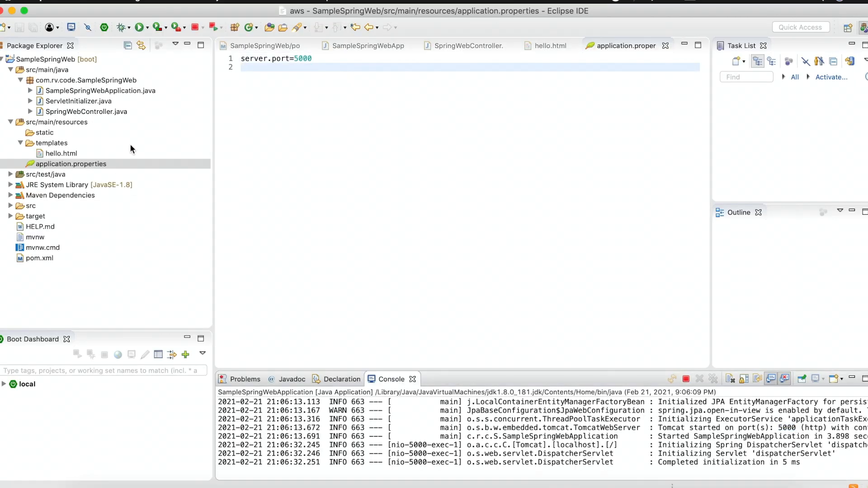
pyautogui.click(452, 46)
pyautogui.click(492, 256)
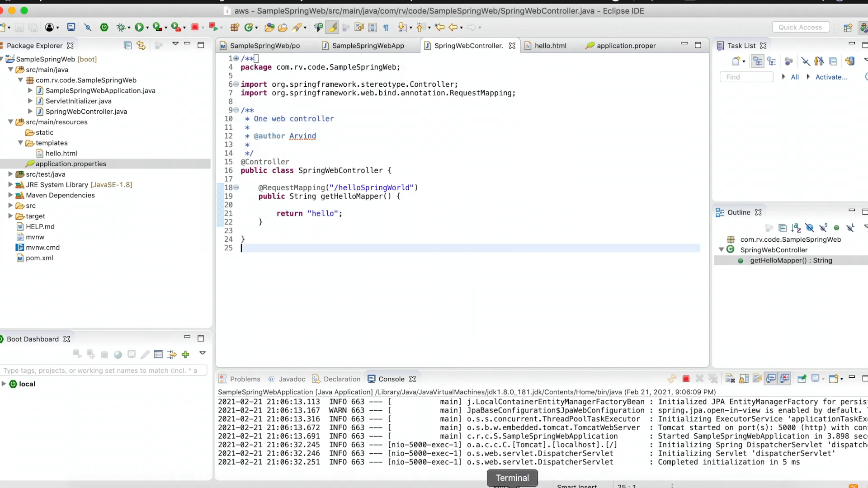
# - Switch to Terminal and change the working directory to git/aws/SampleSpringWeb/
pyautogui.click(512, 486)
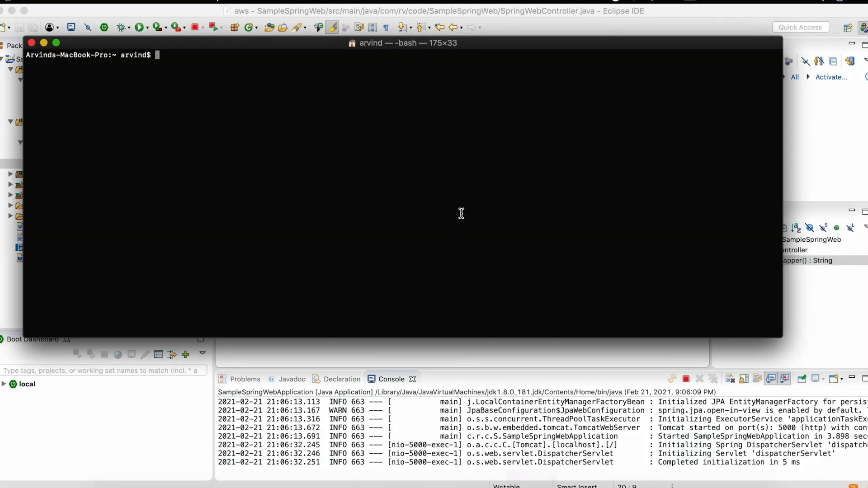
pyautogui.write('cd git/aws/Sa')
pyautogui.press('Tab')
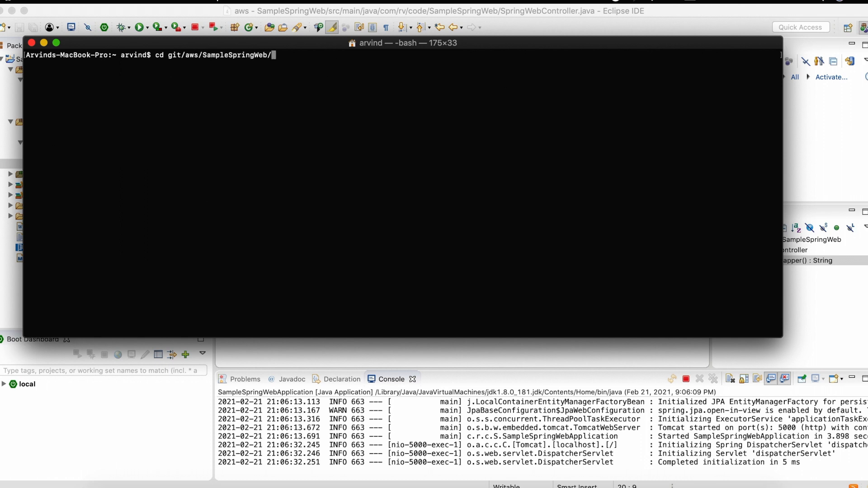
pyautogui.press('Return')
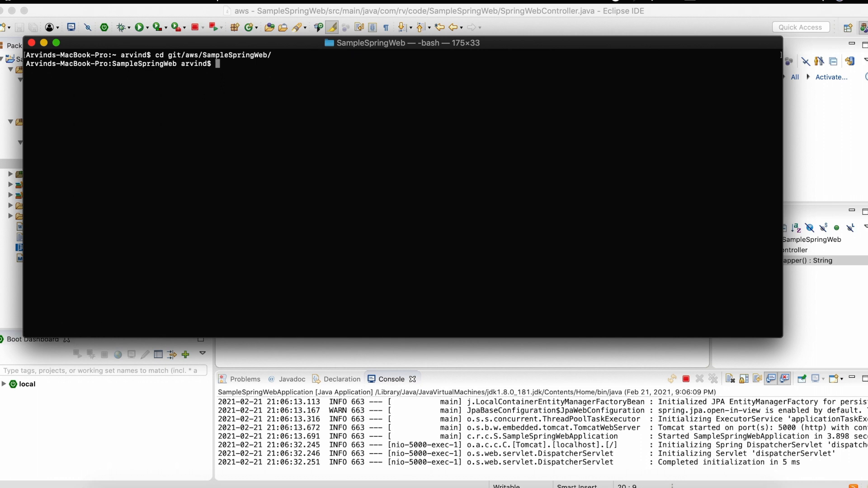
# - Package the SampleSpringWeb project with Maven, skipping tests, by running mvn package -DskipTests
pyautogui.write('mvn package -DskipTests')
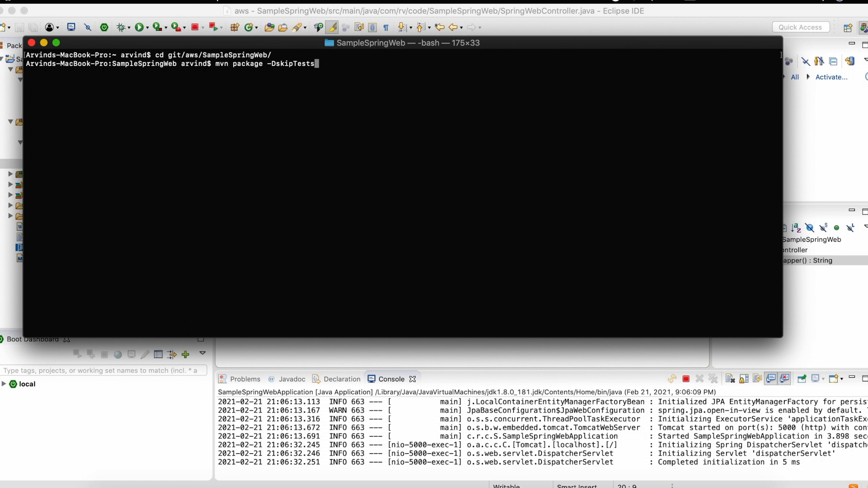
pyautogui.press('BackSpace')
pyautogui.press('BackSpace')
pyautogui.press('BackSpace')
pyautogui.press('BackSpace')
pyautogui.write('ests')
pyautogui.press('BackSpace')
pyautogui.press('BackSpace')
pyautogui.press('BackSpace')
pyautogui.press('BackSpace')
pyautogui.write('ests')
pyautogui.press('BackSpace')
pyautogui.press('BackSpace')
pyautogui.press('BackSpace')
pyautogui.press('BackSpace')
pyautogui.write('ests')
pyautogui.press('Return')
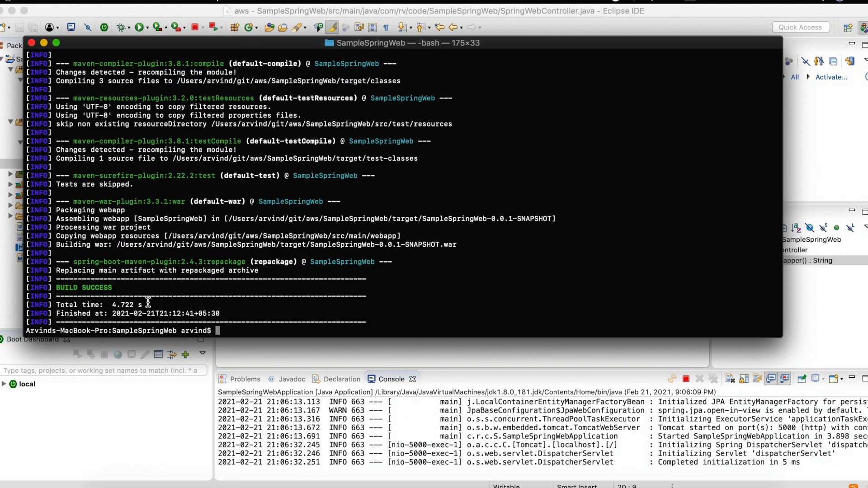
# - Check the Maven output for the build result and the folder where the WAR file was built
pyautogui.moveTo(57, 287); pyautogui.dragTo(115, 288)
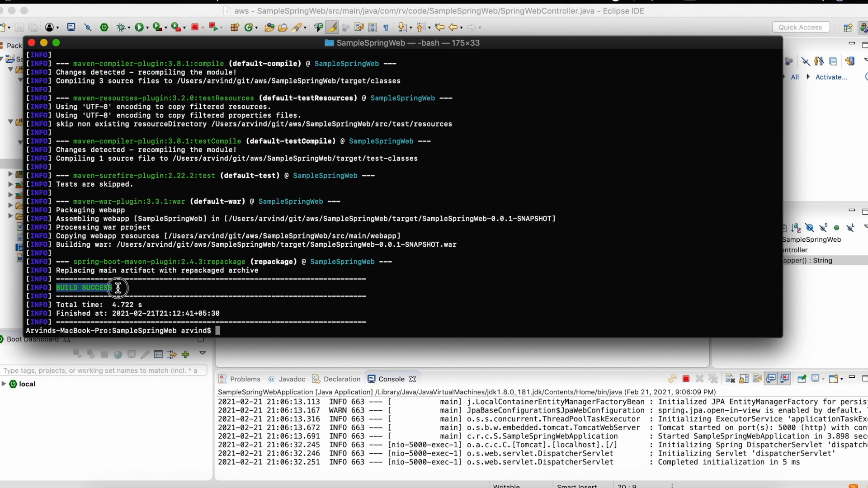
pyautogui.moveTo(117, 245); pyautogui.dragTo(401, 243)
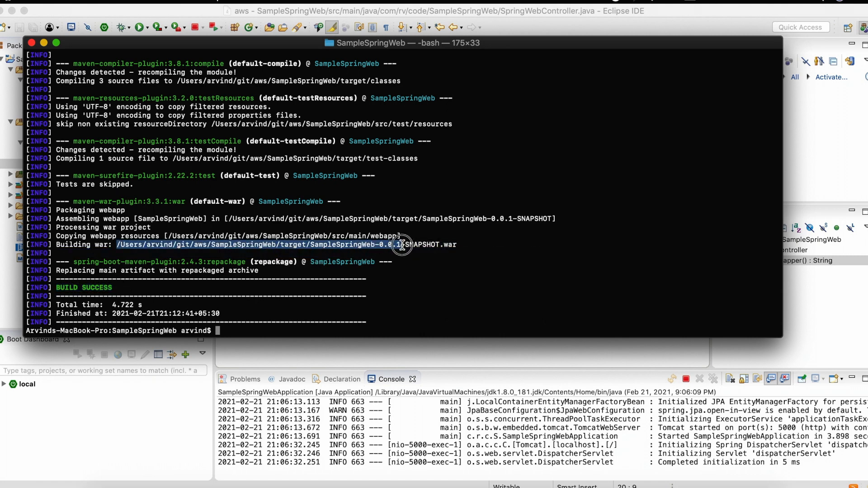
pyautogui.doubleClick(292, 245)
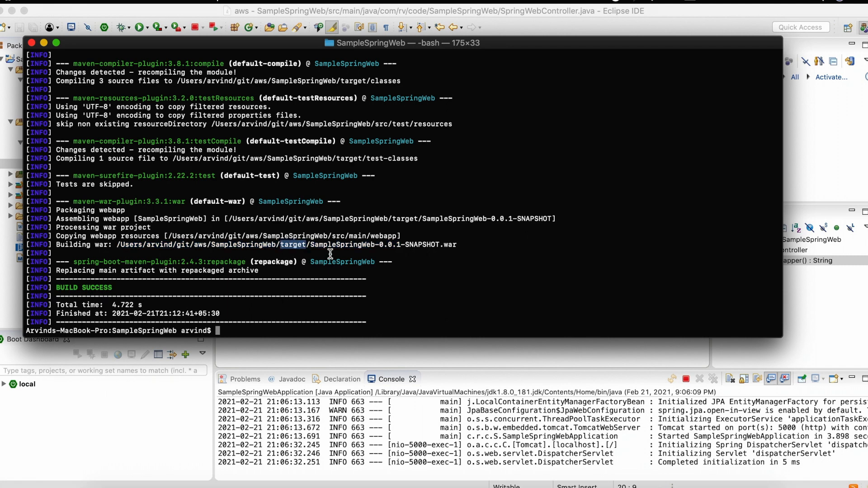
# - Switch to Eclipse, refresh and expand the project's target folder, and select SampleSpringWeb-0.0.1-SNAPSHOT.war
pyautogui.click(493, 353)
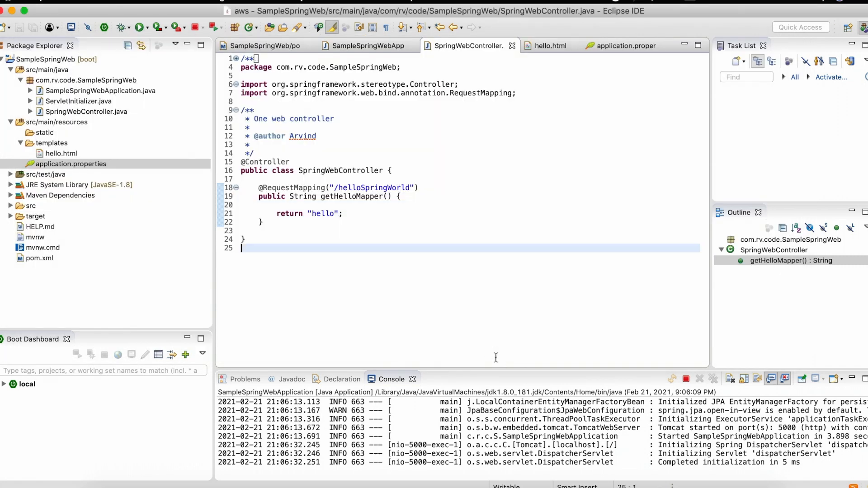
pyautogui.click(35, 218)
pyautogui.rightClick(35, 217)
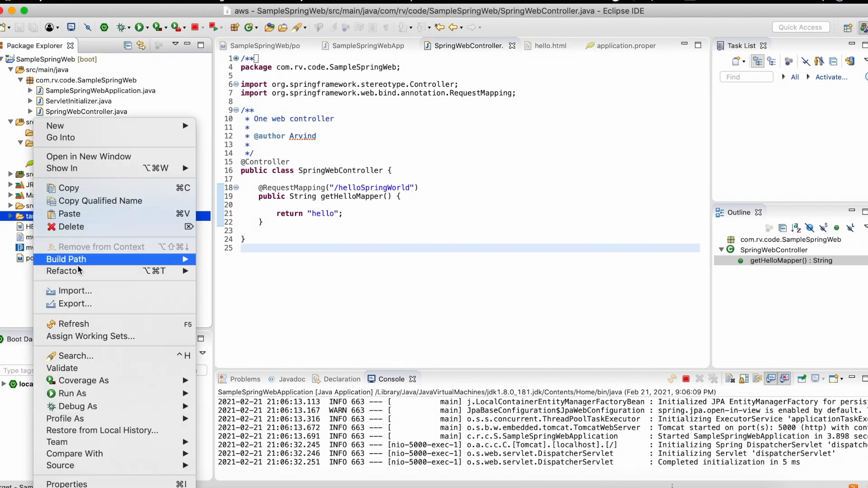
pyautogui.click(78, 328)
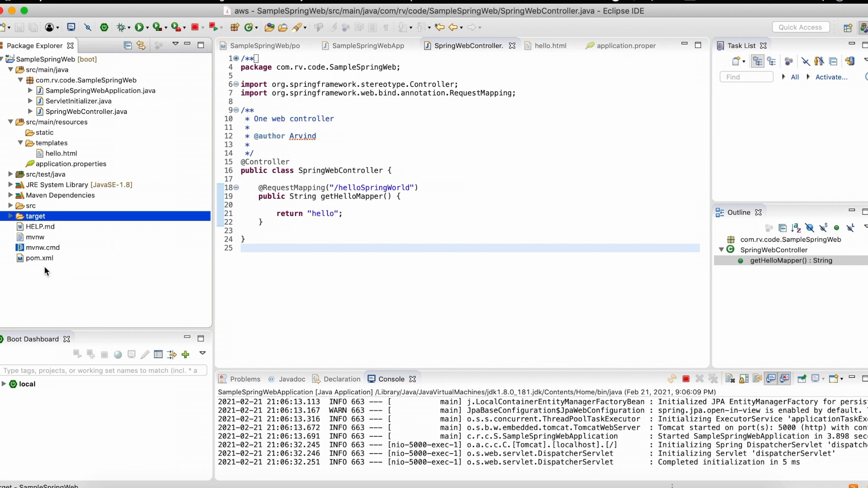
pyautogui.click(11, 217)
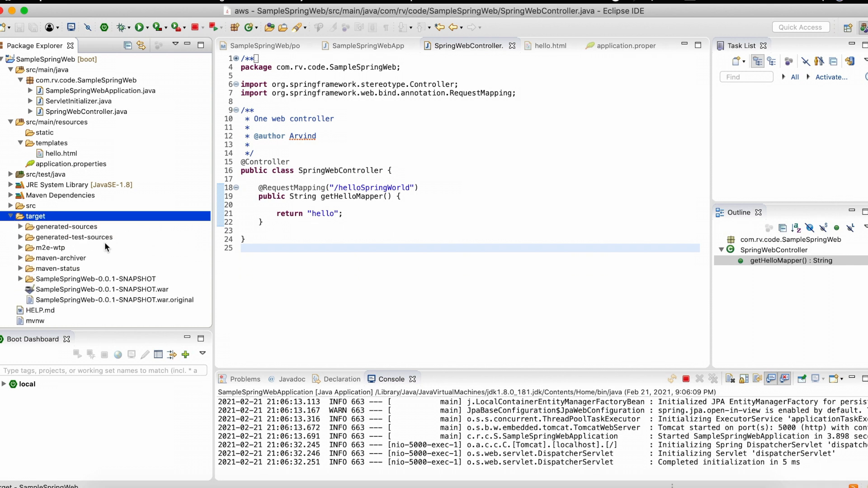
pyautogui.click(162, 291)
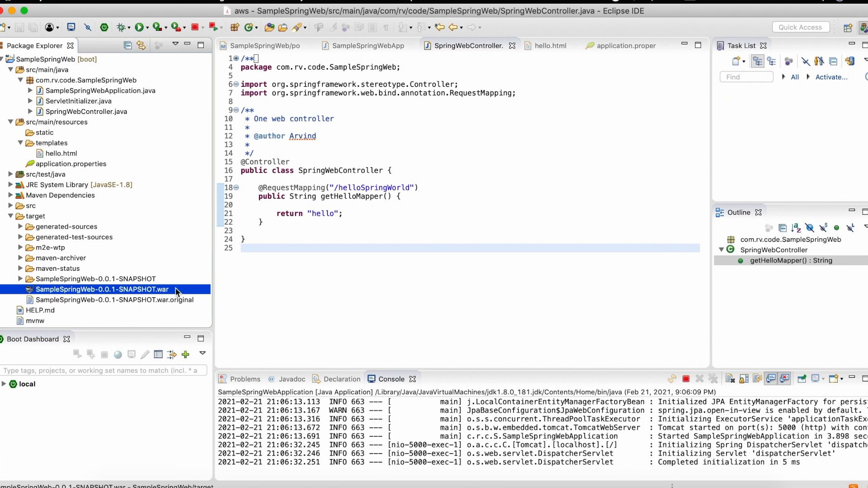
pyautogui.press('super+shift+5')
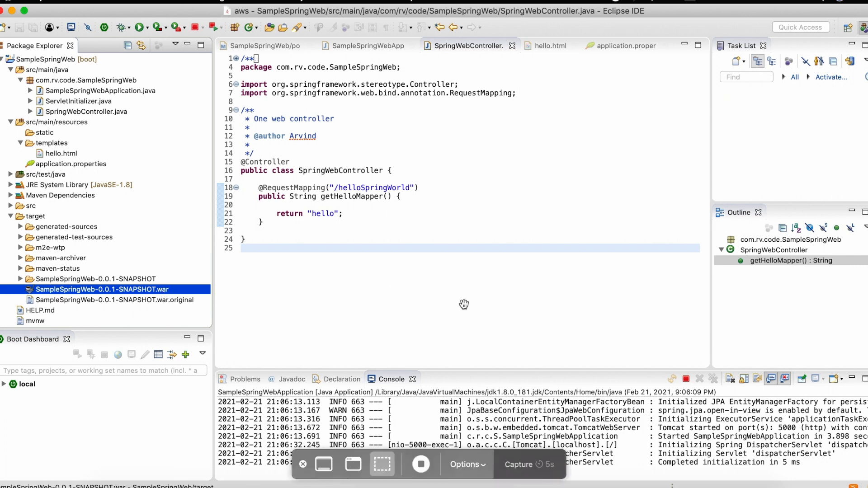
pyautogui.click(536, 475)
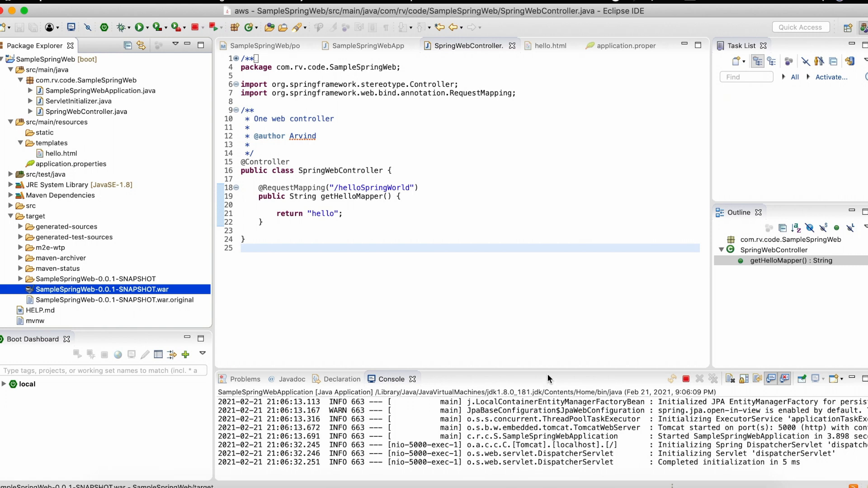
pyautogui.press('super+shift+5')
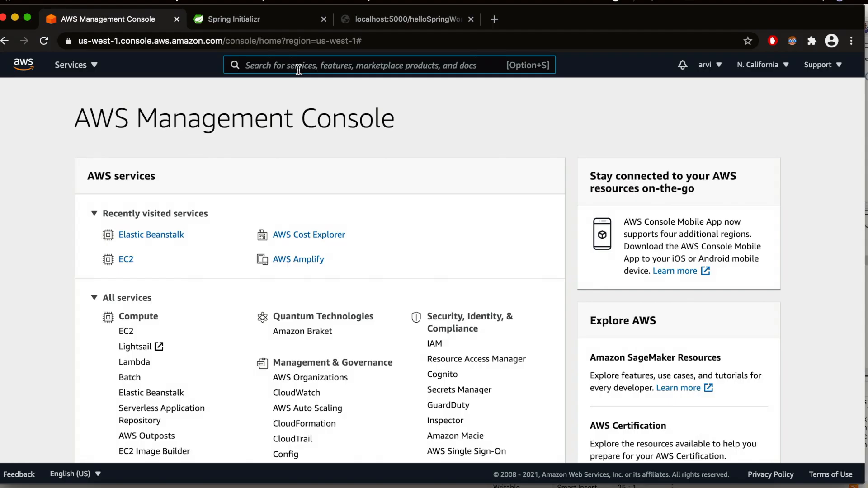
# - Switch to the AWS Management Console in Chrome, search for EBS, and open the Elastic Beanstalk service
pyautogui.click(299, 69)
pyautogui.write('EBS')
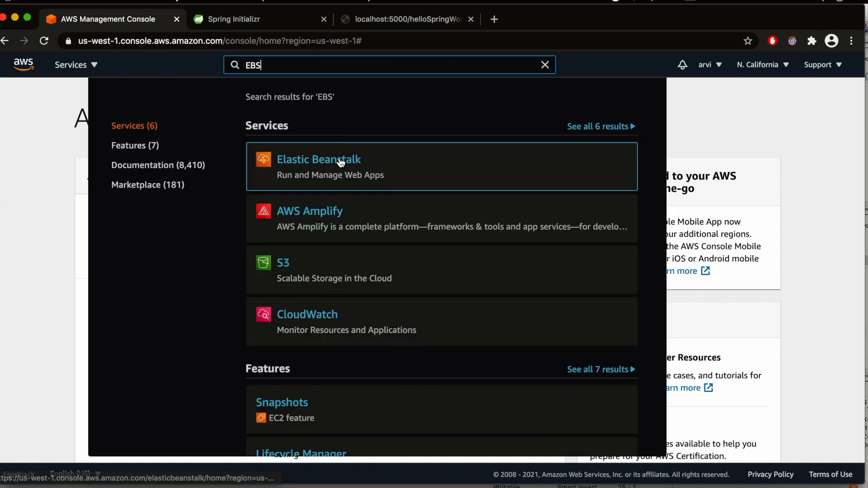
pyautogui.click(354, 165)
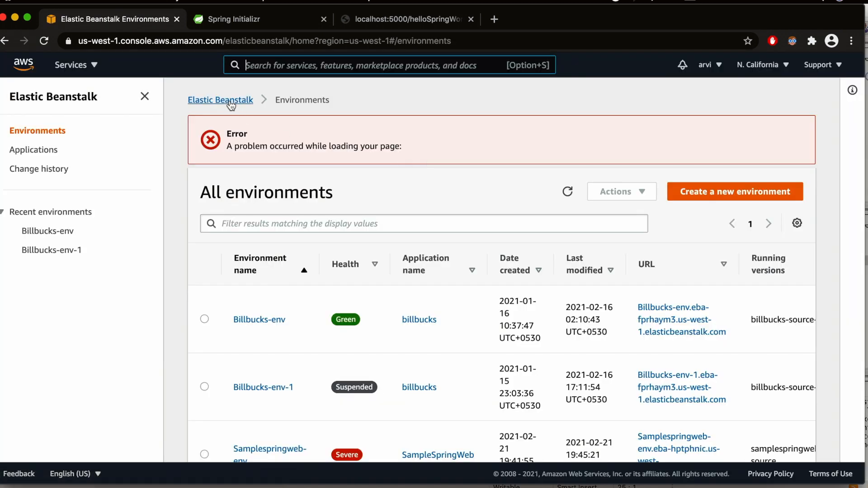
# - Start a new web application from the Elastic Beanstalk welcome page and name it SampleSpringWeb
pyautogui.click(229, 100)
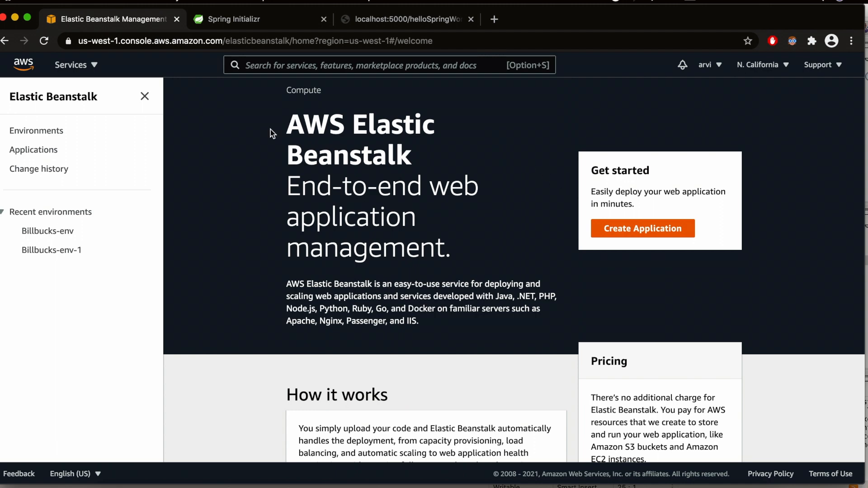
pyautogui.click(145, 96)
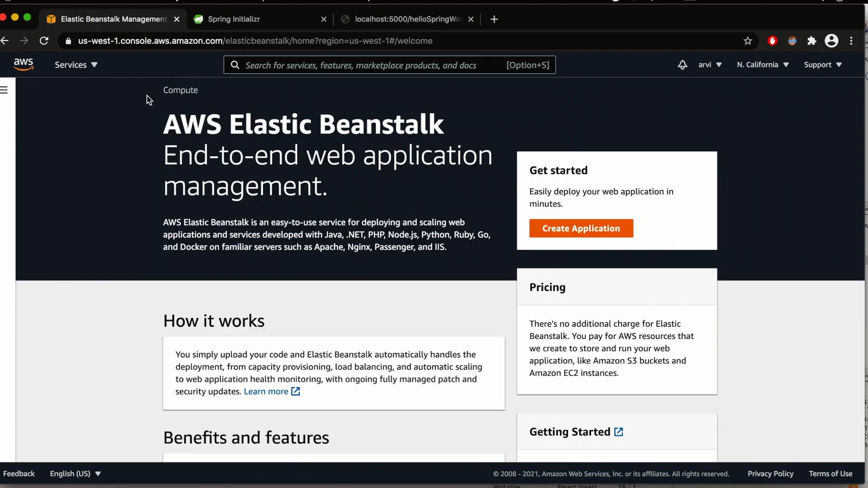
pyautogui.click(569, 231)
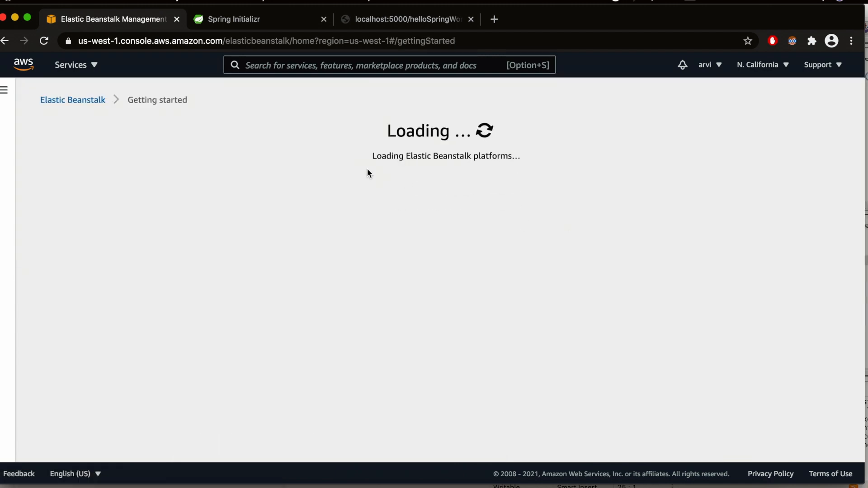
pyautogui.scroll(-4, 223, 328)
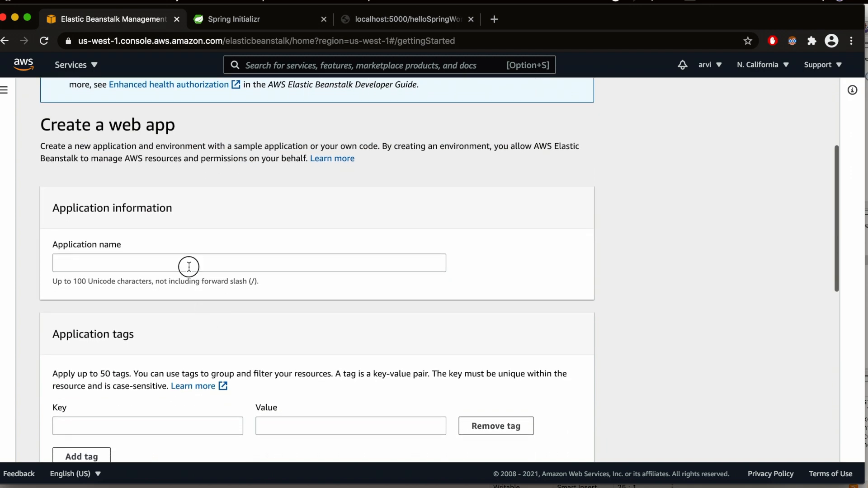
pyautogui.click(188, 266)
pyautogui.write('SampleS')
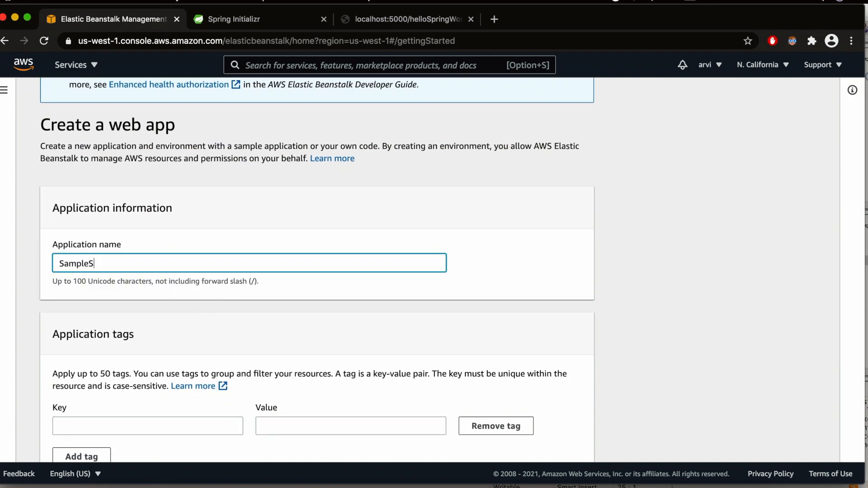
pyautogui.write('pringWeb')
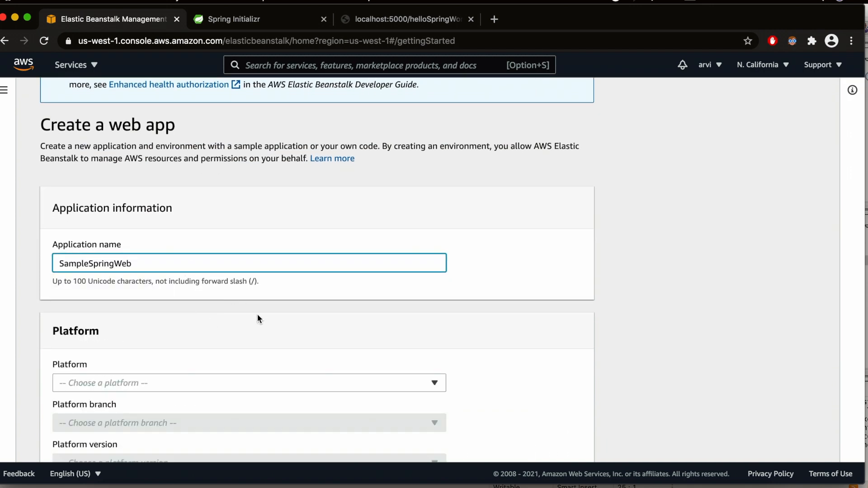
# - Set the application's platform to Java
pyautogui.scroll(-5, 257, 316)
pyautogui.click(420, 203)
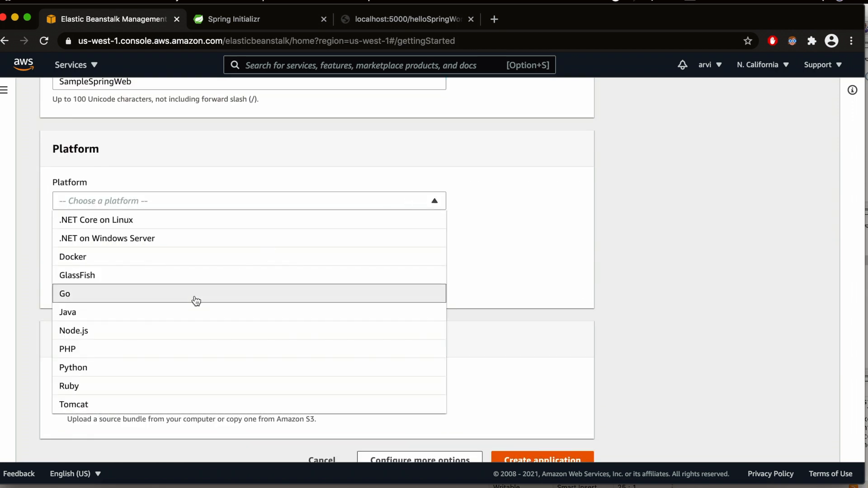
pyautogui.click(179, 315)
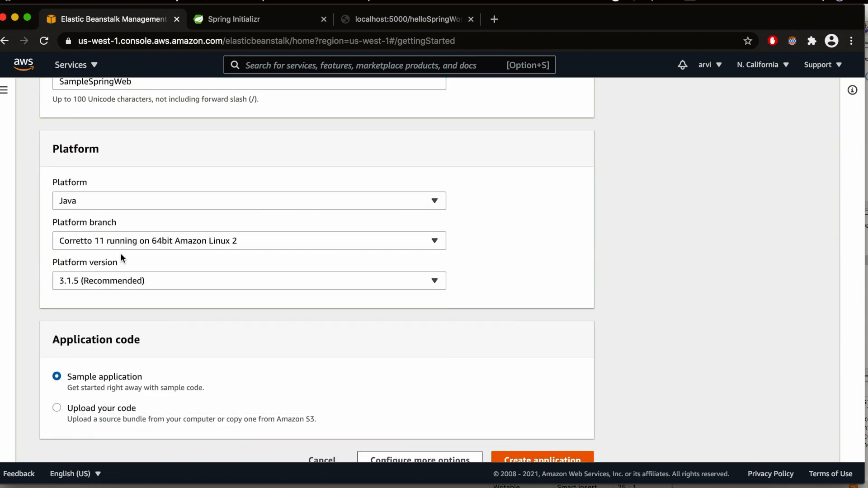
# - Set the application code source to Upload your code instead of the sample application
pyautogui.scroll(-3, 273, 350)
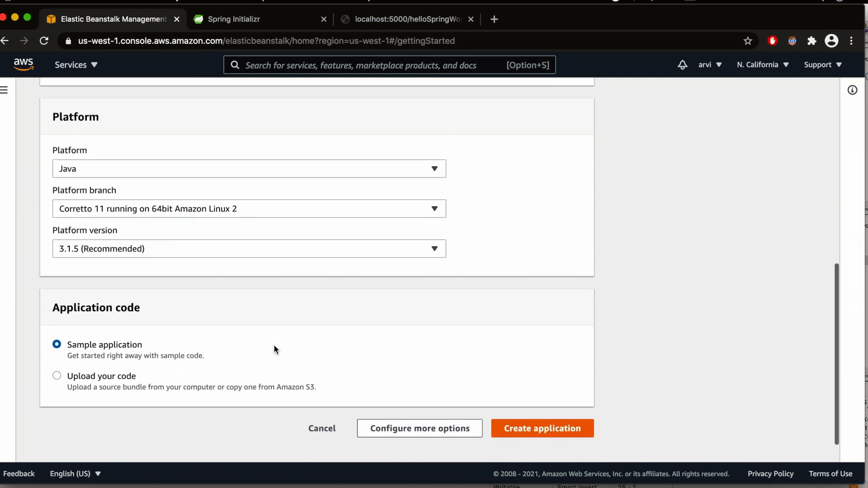
pyautogui.moveTo(148, 277); pyautogui.dragTo(52, 275)
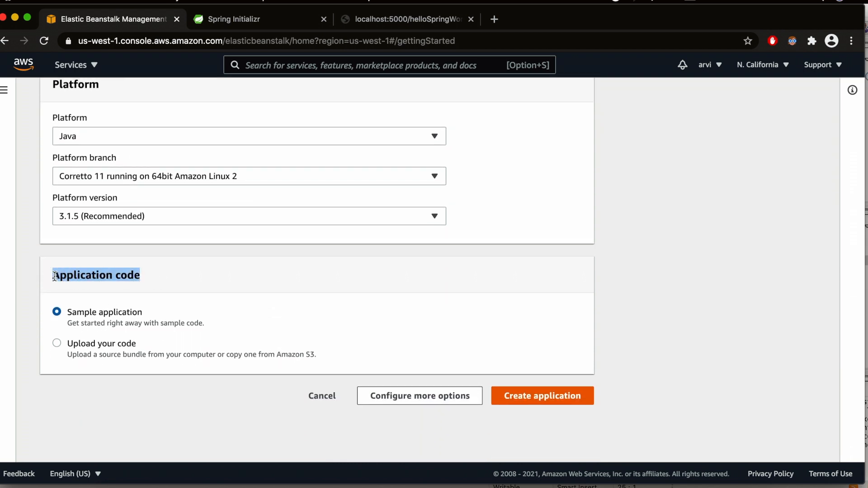
pyautogui.click(202, 282)
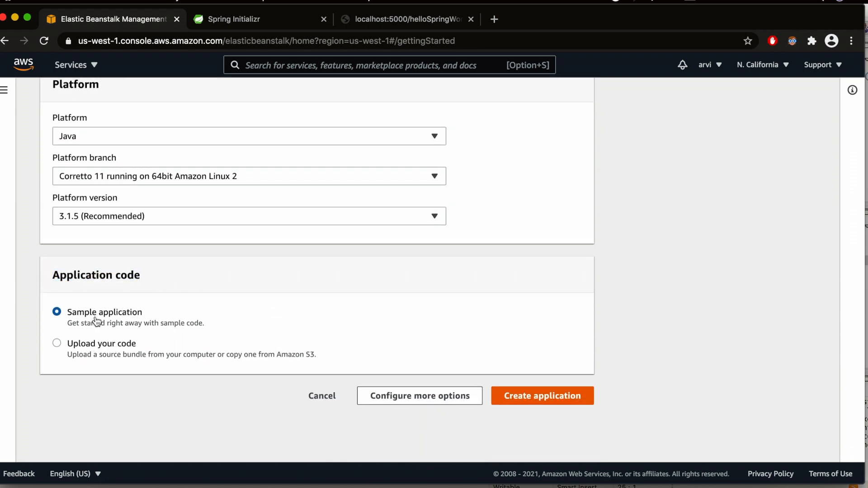
pyautogui.click(56, 345)
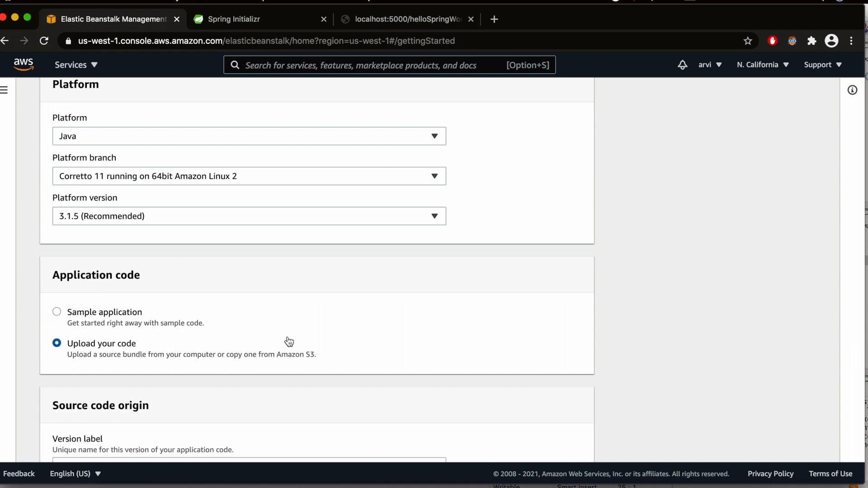
# - Upload SampleSpringWeb-0.0.1-SNAPSHOT.war from the project's target folder as the local source file and create the application
pyautogui.scroll(-5, 287, 340)
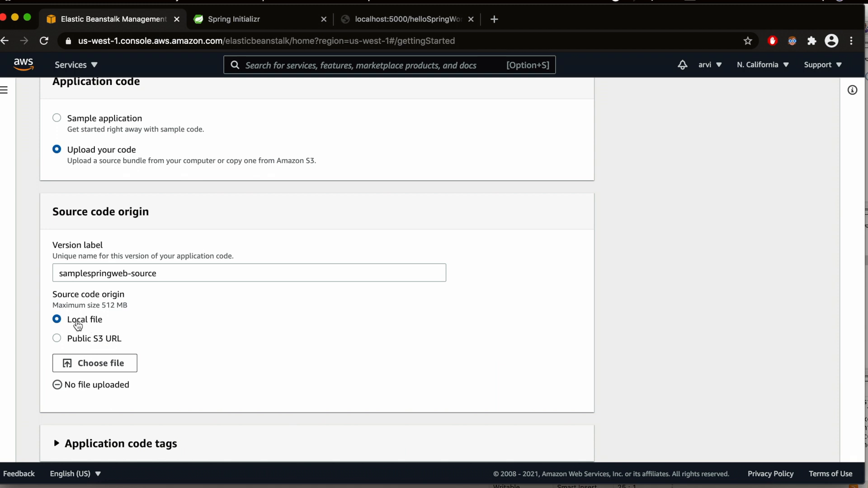
pyautogui.click(100, 364)
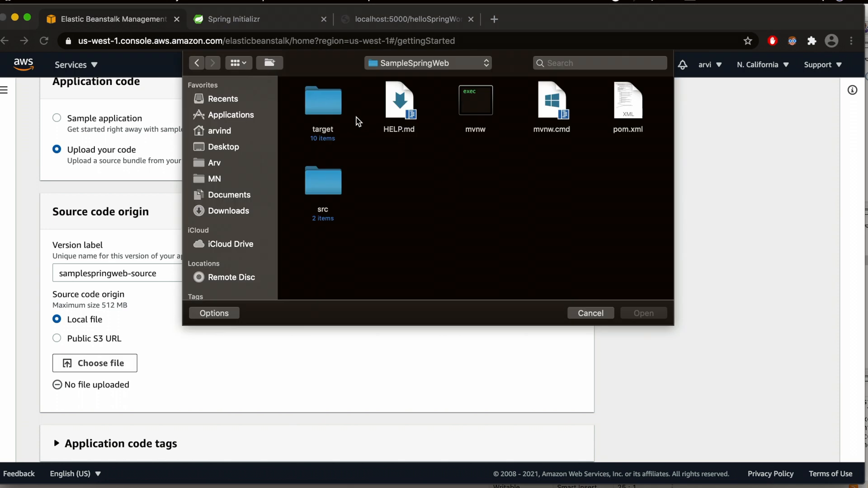
pyautogui.doubleClick(336, 106)
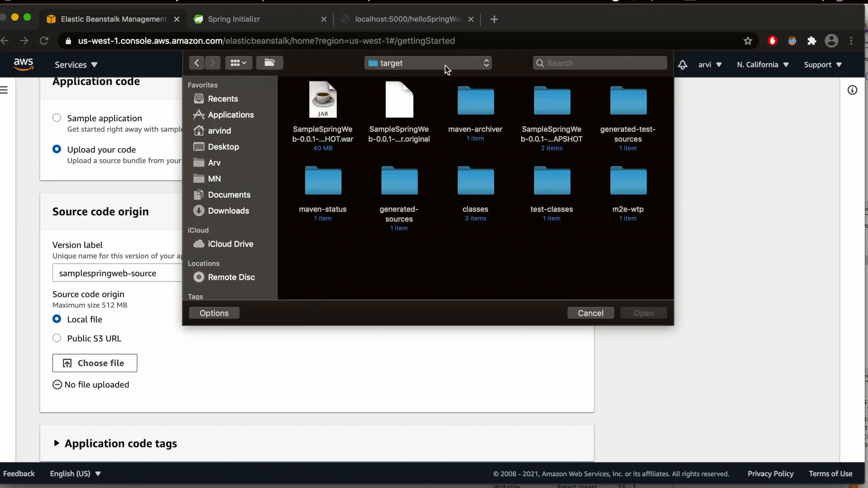
pyautogui.click(317, 104)
pyautogui.click(654, 309)
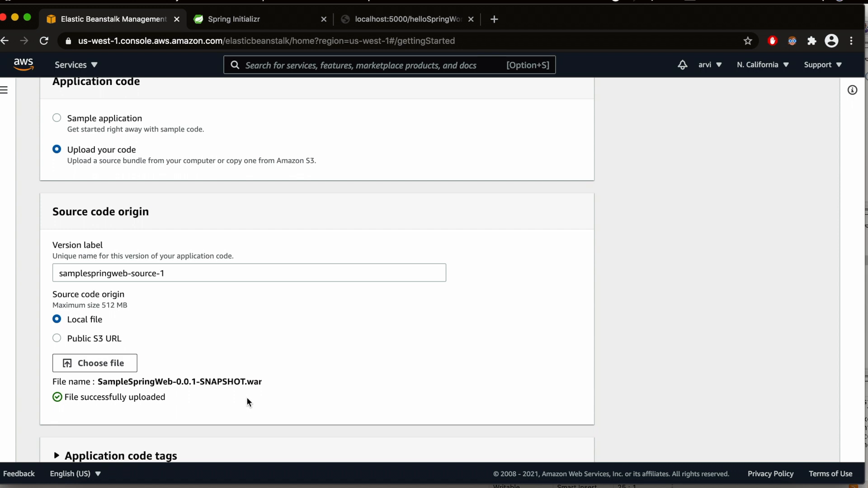
pyautogui.scroll(-3, 175, 399)
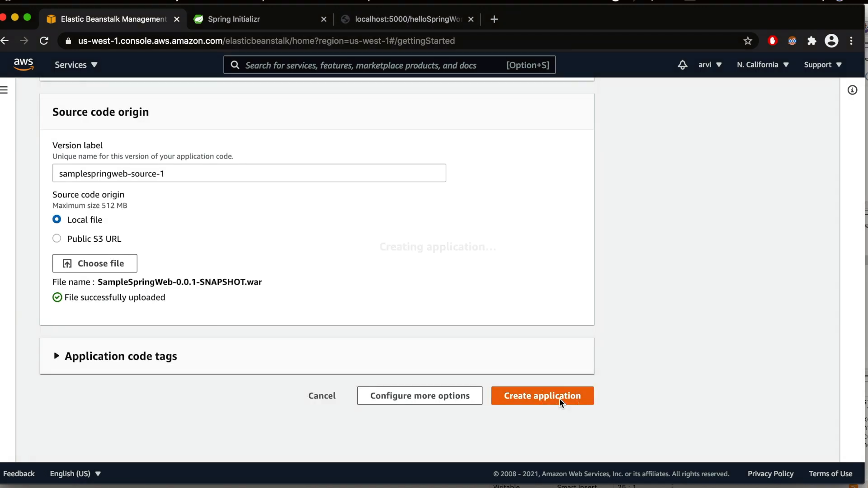
pyautogui.click(560, 398)
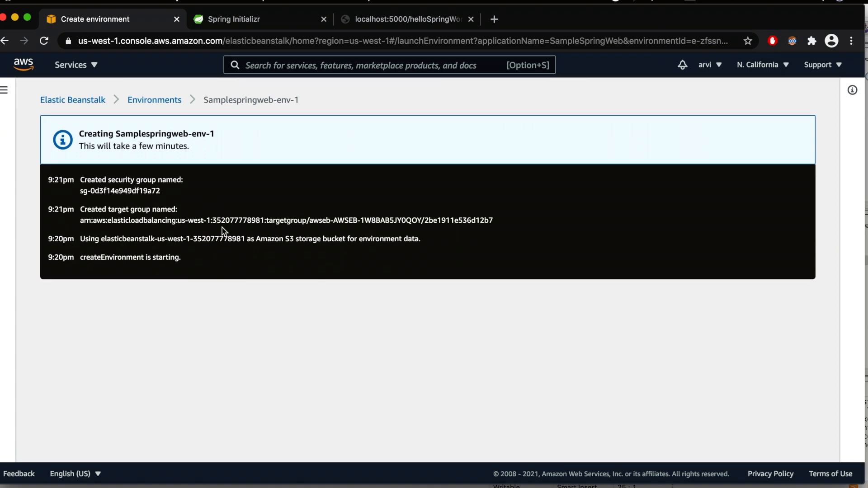
# - Examine the creation log of the new environment, including the target group, security group and S3 storage bucket entries
pyautogui.moveTo(88, 146); pyautogui.dragTo(215, 157)
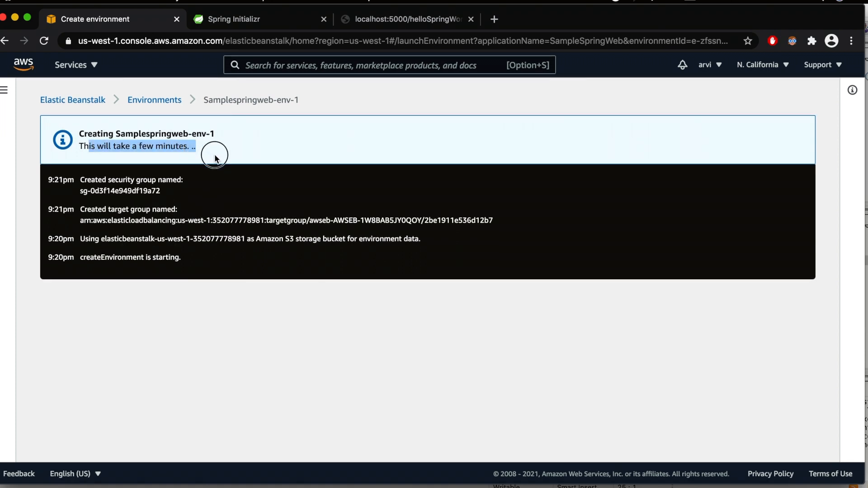
pyautogui.click(297, 199)
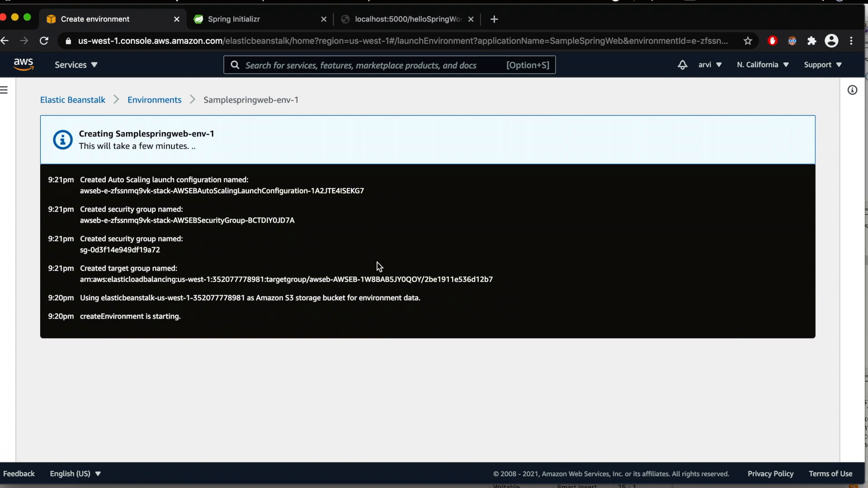
pyautogui.moveTo(256, 299); pyautogui.dragTo(324, 299)
pyautogui.click(324, 299)
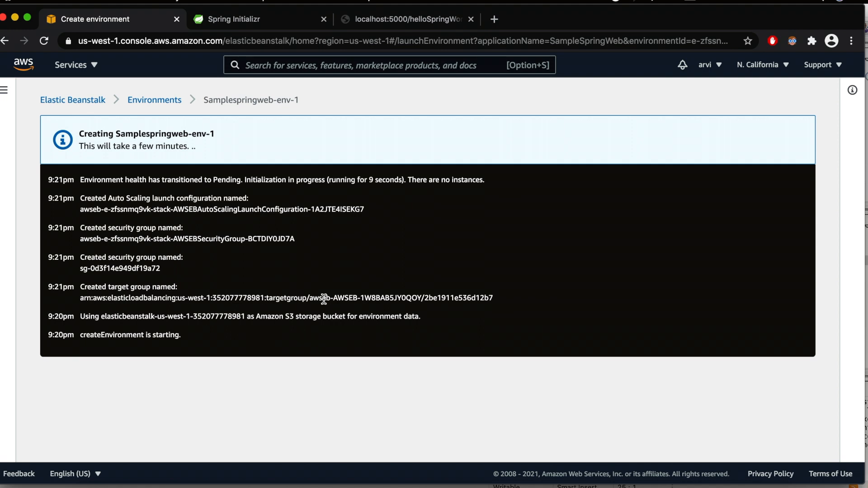
pyautogui.moveTo(115, 257); pyautogui.dragTo(312, 338)
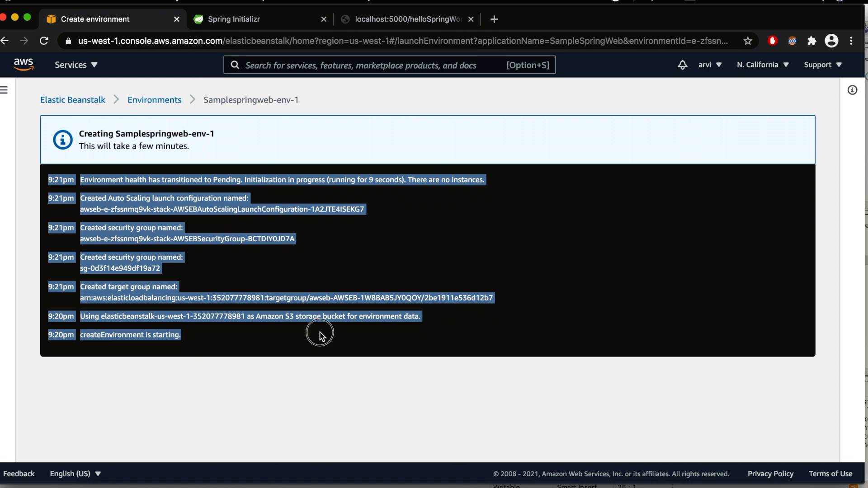
pyautogui.click(320, 332)
pyautogui.click(294, 316)
pyautogui.moveTo(286, 315); pyautogui.dragTo(314, 316)
pyautogui.click(314, 316)
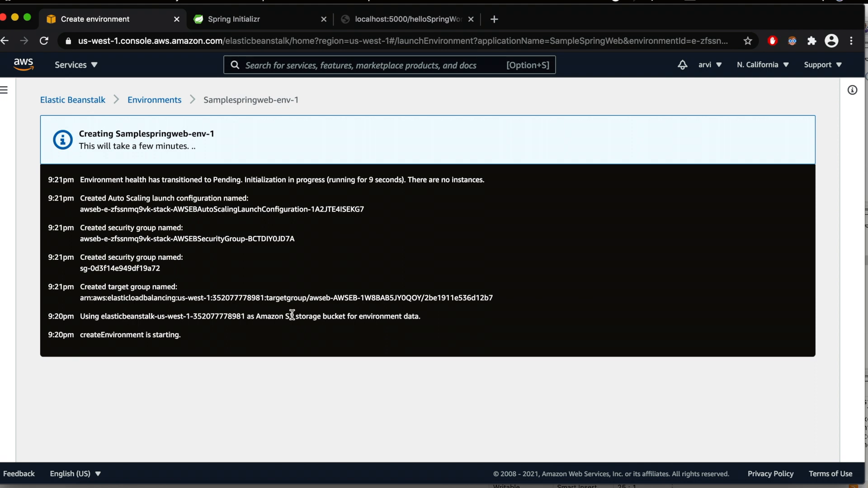
pyautogui.doubleClick(290, 315)
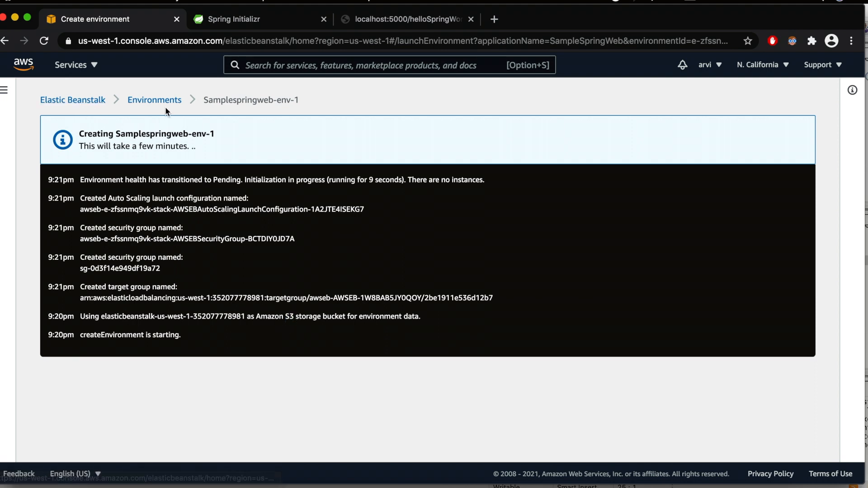
pyautogui.click(288, 226)
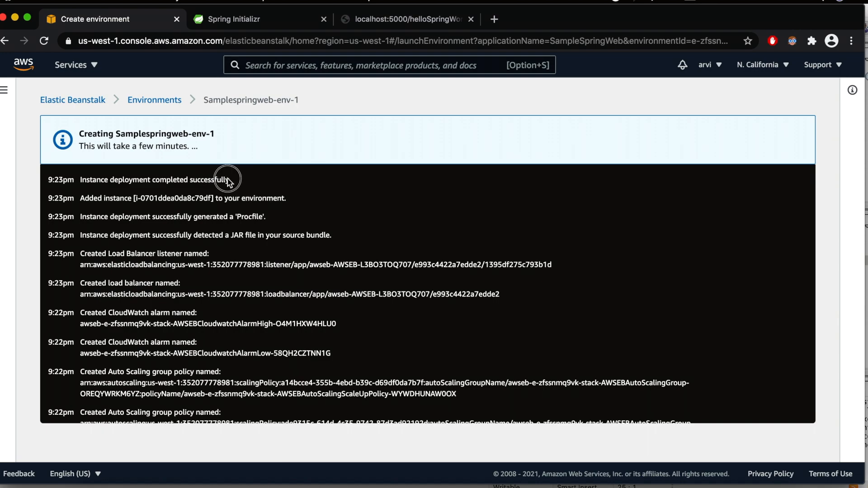
# - Review the instance deployment events and the earlier entries in the environment's creation log
pyautogui.moveTo(229, 181); pyautogui.dragTo(109, 179)
pyautogui.scroll(-10, 279, 242)
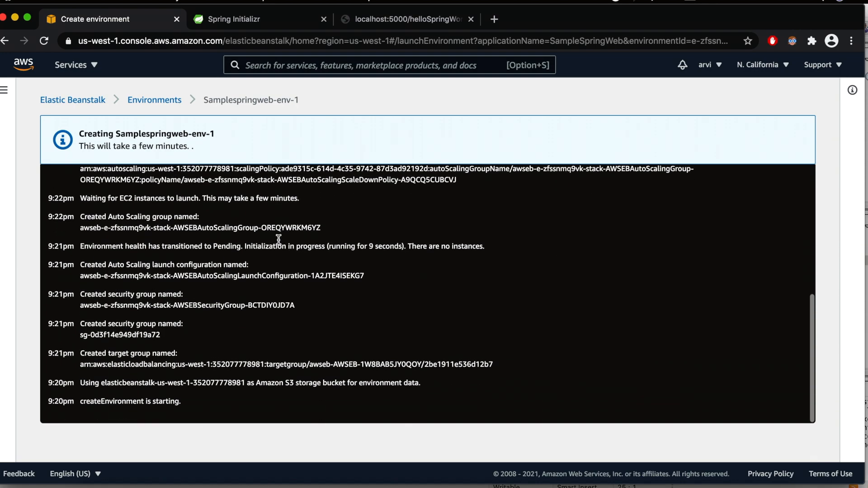
pyautogui.scroll(10, 279, 239)
pyautogui.moveTo(83, 179); pyautogui.dragTo(270, 191)
pyautogui.click(340, 195)
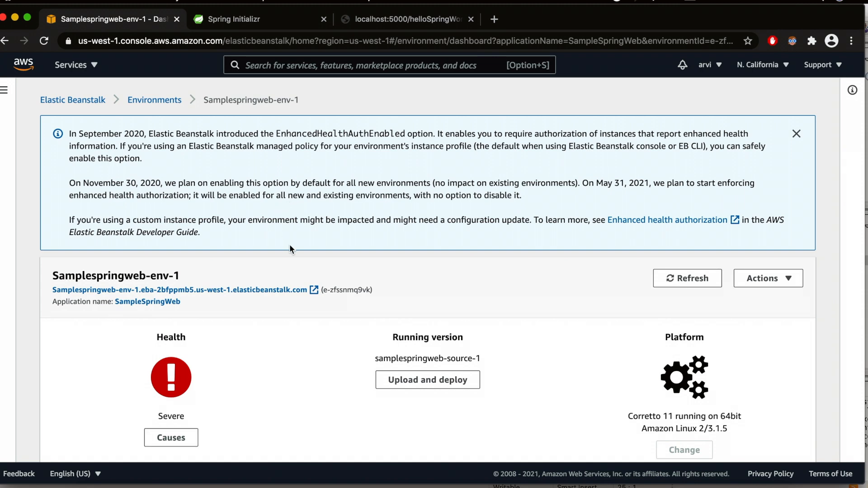
# - Copy the link address of the Samplespringweb-env-1 environment from its dashboard
pyautogui.scroll(-3, 289, 247)
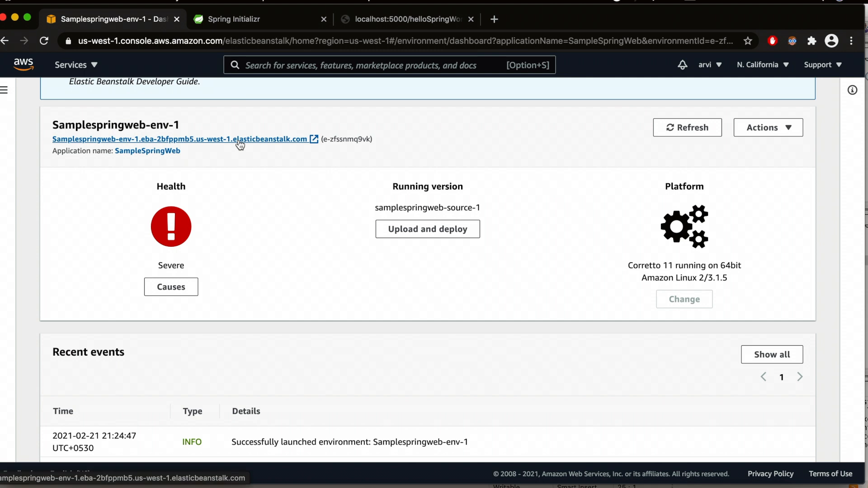
pyautogui.rightClick(285, 144)
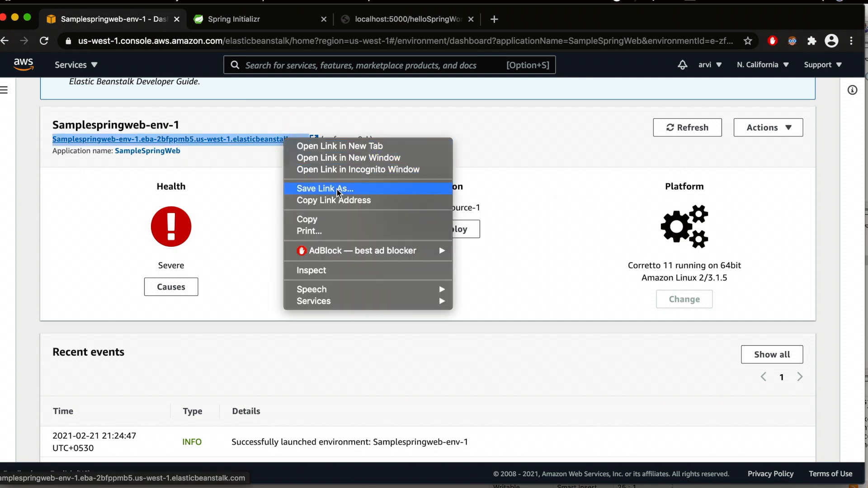
pyautogui.click(337, 201)
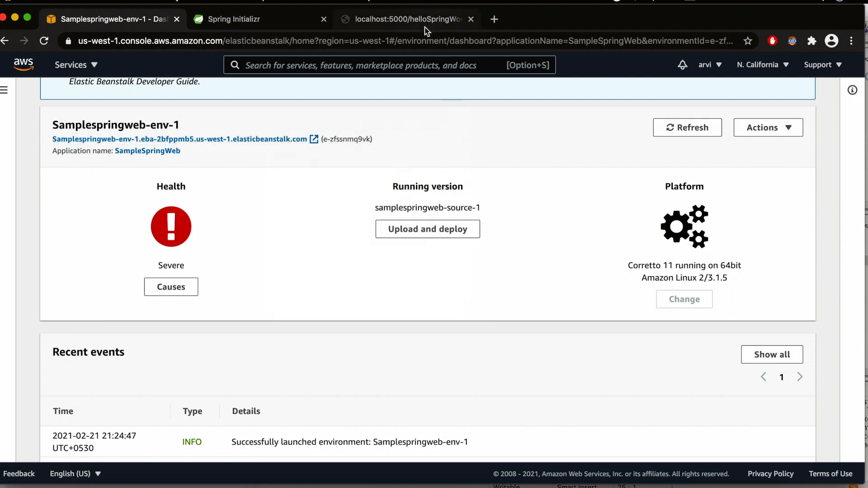
# - Replace localhost:5000 in the test page's address with the copied Elastic Beanstalk domain and load its /helloSpringWorld page
pyautogui.click(409, 27)
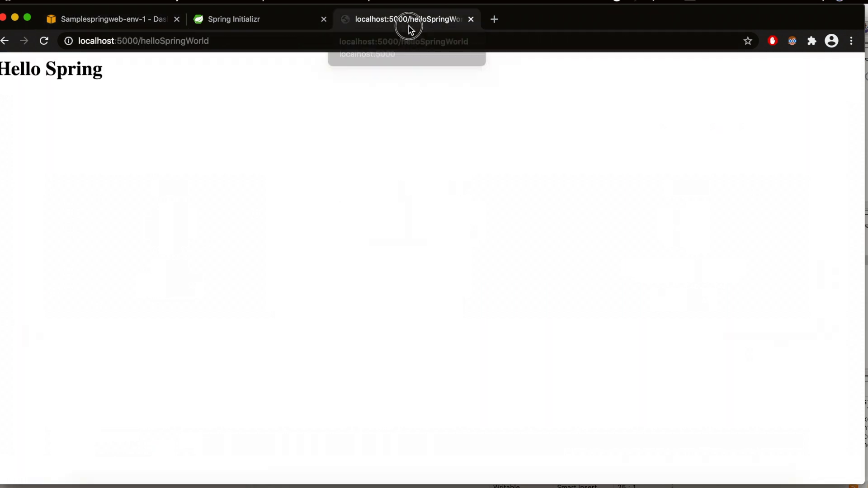
pyautogui.click(143, 43)
pyautogui.click(142, 45)
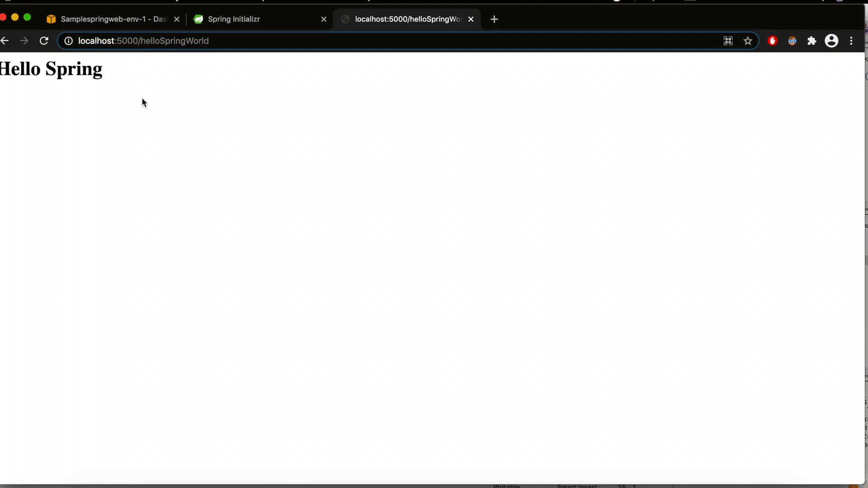
pyautogui.press('Left')
pyautogui.press('shift+super+Left')
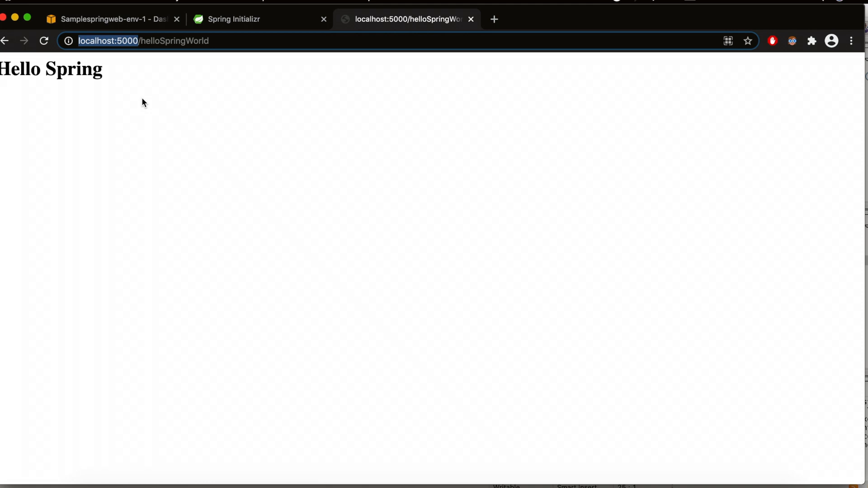
pyautogui.press('super+v')
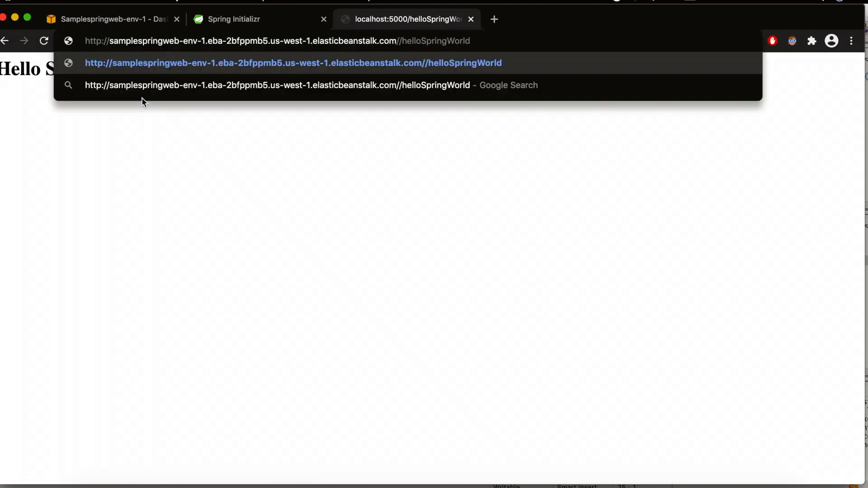
pyautogui.press('BackSpace')
pyautogui.press('Return')
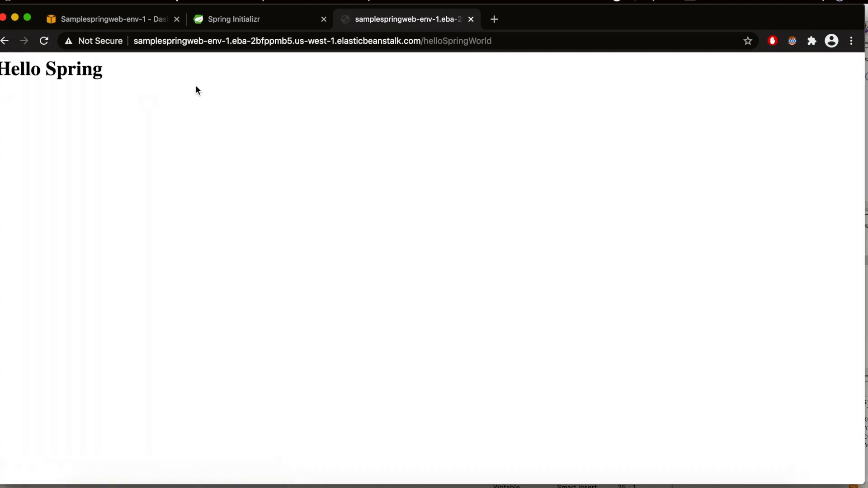
# - Open the deployed /helloSpringWorld address in a new browser tab and check the page's heading
pyautogui.moveTo(110, 72); pyautogui.dragTo(2, 70)
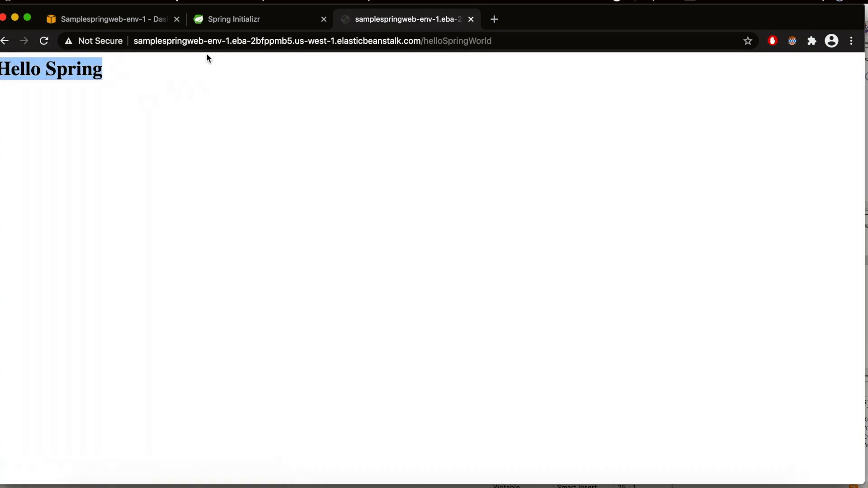
pyautogui.click(217, 45)
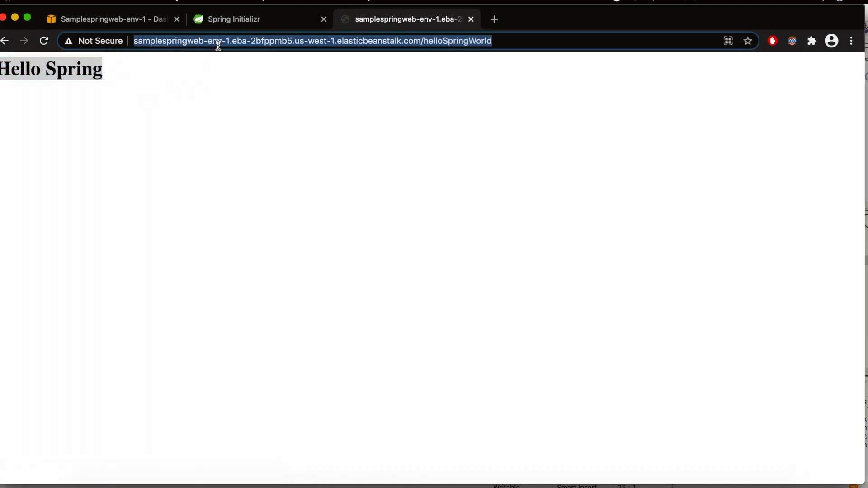
pyautogui.press('super+t')
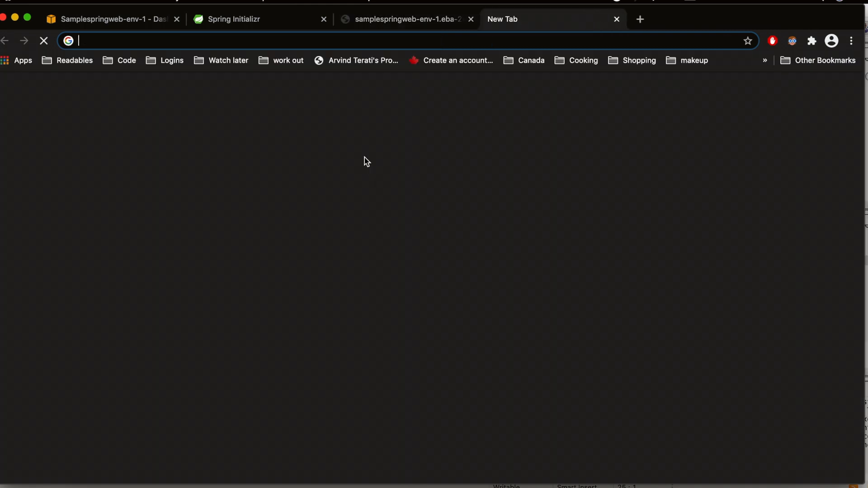
pyautogui.press('super+v')
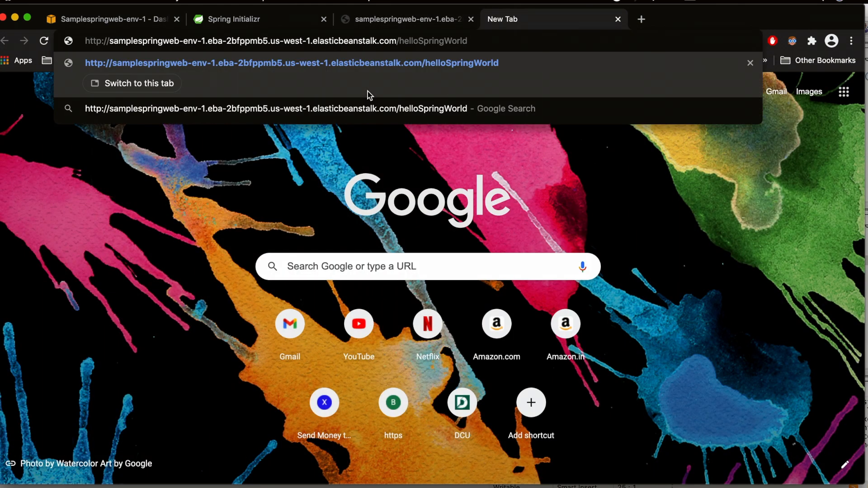
pyautogui.press('Return')
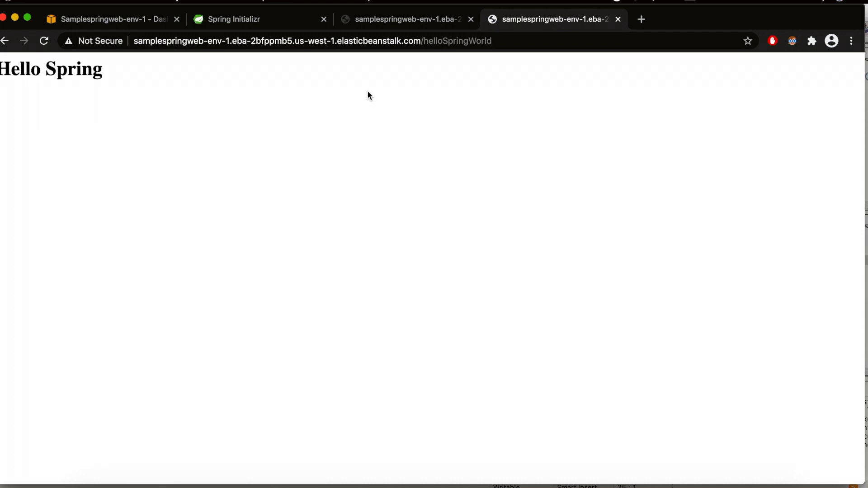
pyautogui.moveTo(108, 83); pyautogui.dragTo(2, 80)
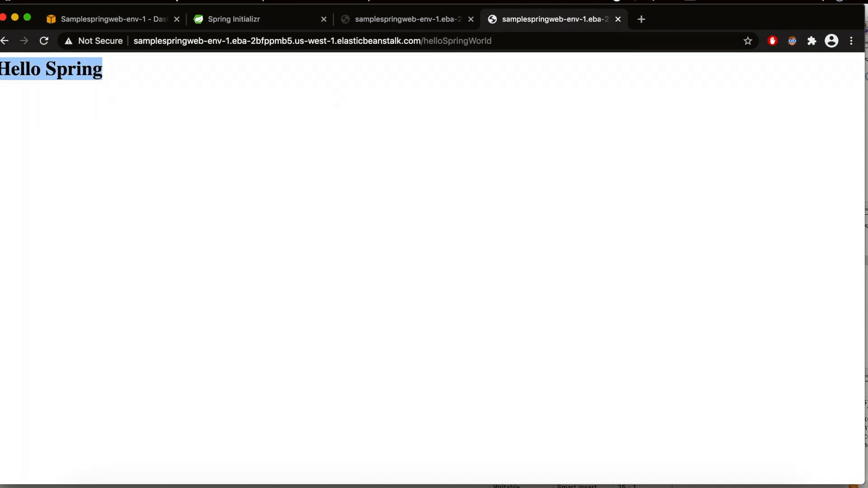
pyautogui.click(301, 109)
# - Return to the Samplespringweb-env-1 dashboard and open the Upload and deploy dialog for the running version
pyautogui.click(124, 21)
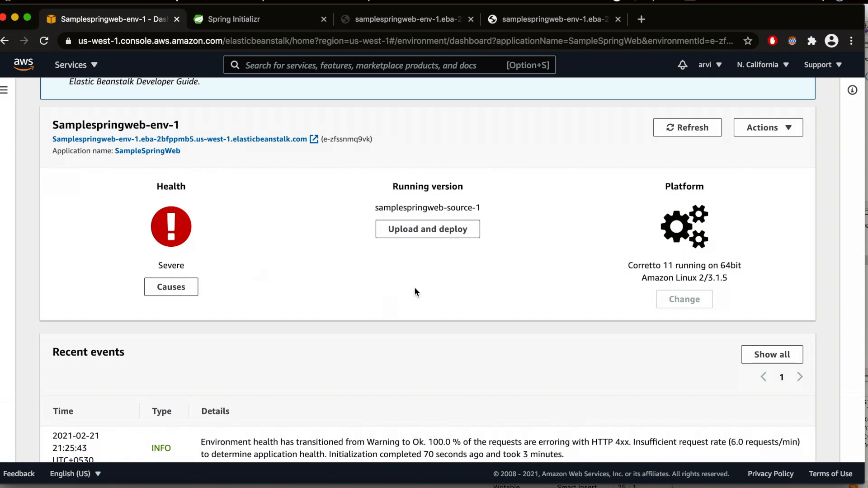
pyautogui.scroll(5, 549, 144)
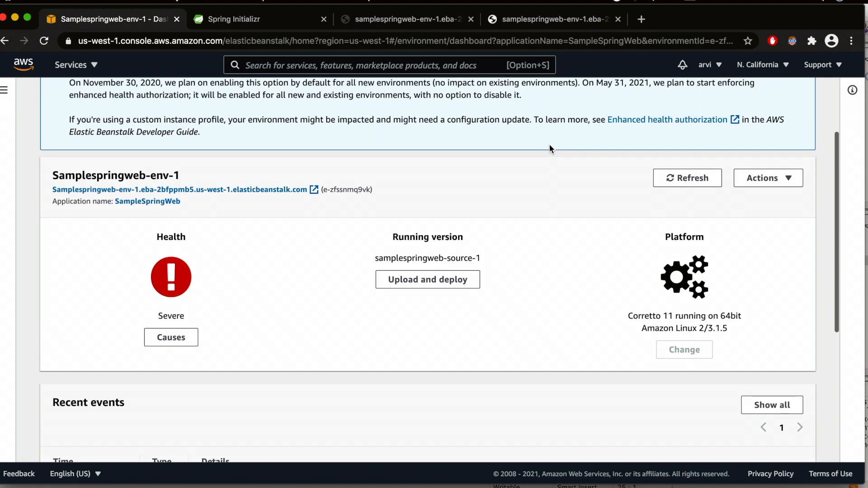
pyautogui.scroll(2, 550, 145)
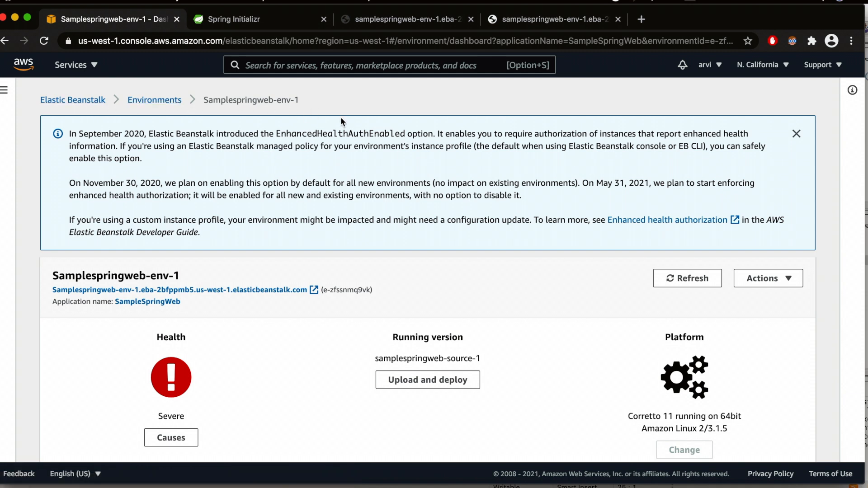
pyautogui.scroll(-5, 305, 317)
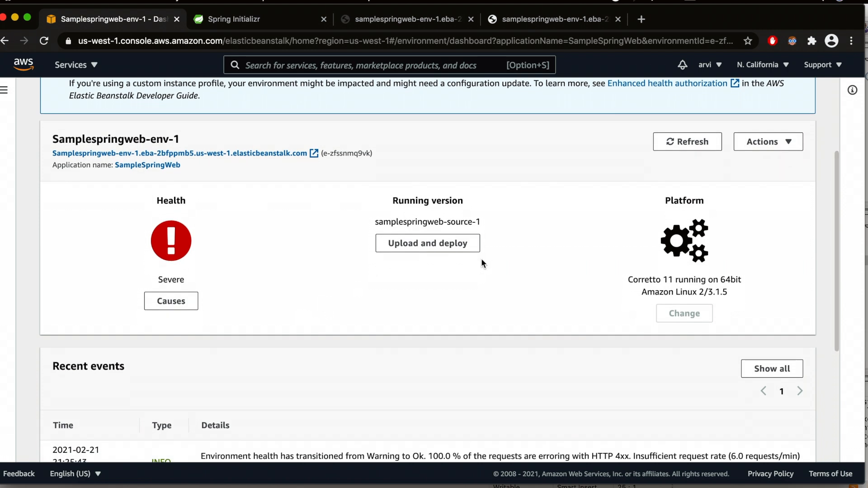
pyautogui.click(436, 245)
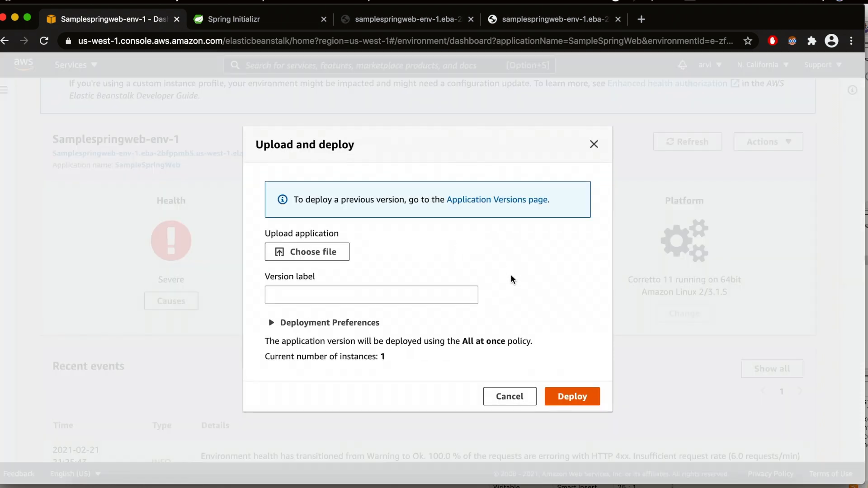